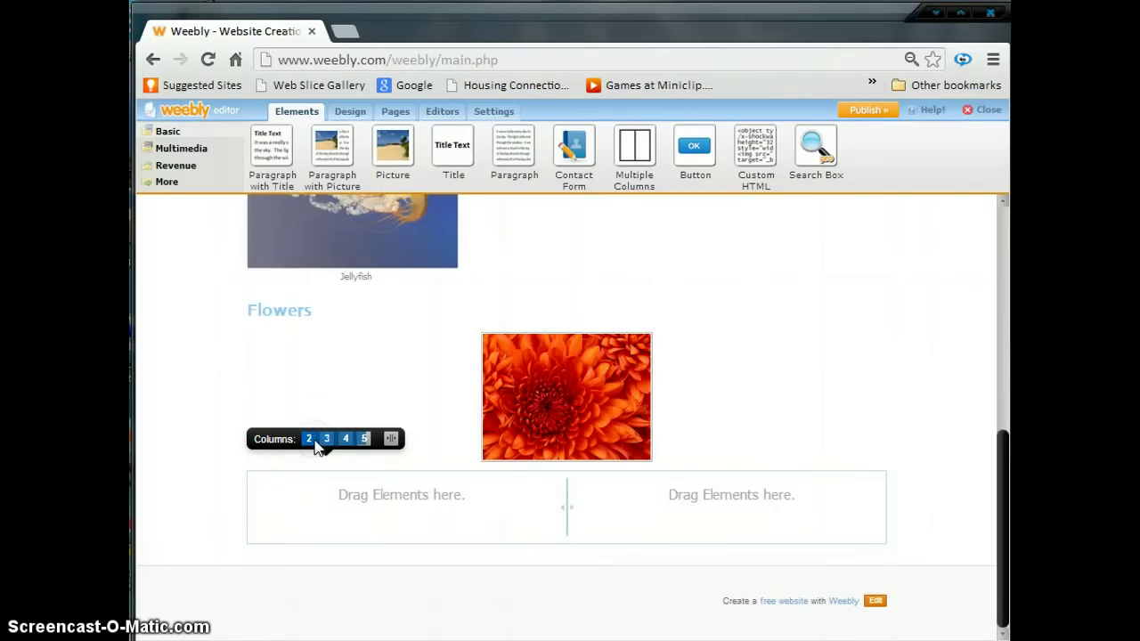
# - Split the empty columns element below the flower picture into five columns with Small spacing, and narrow the second column slightly
pyautogui.click(327, 443)
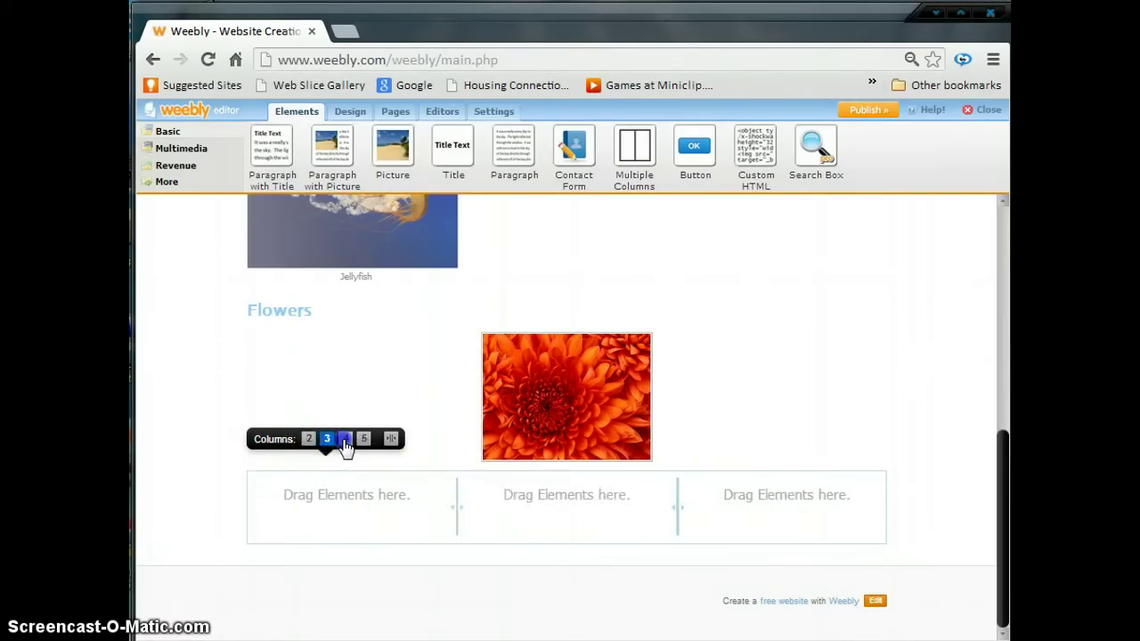
pyautogui.click(346, 442)
pyautogui.click(365, 441)
pyautogui.click(389, 440)
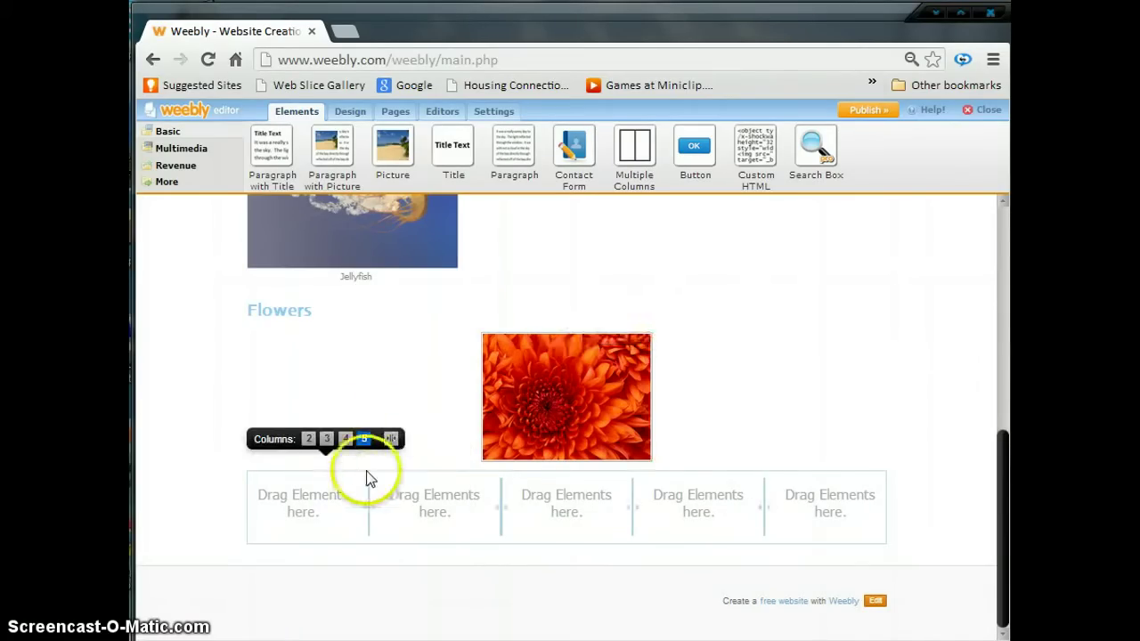
pyautogui.click(392, 440)
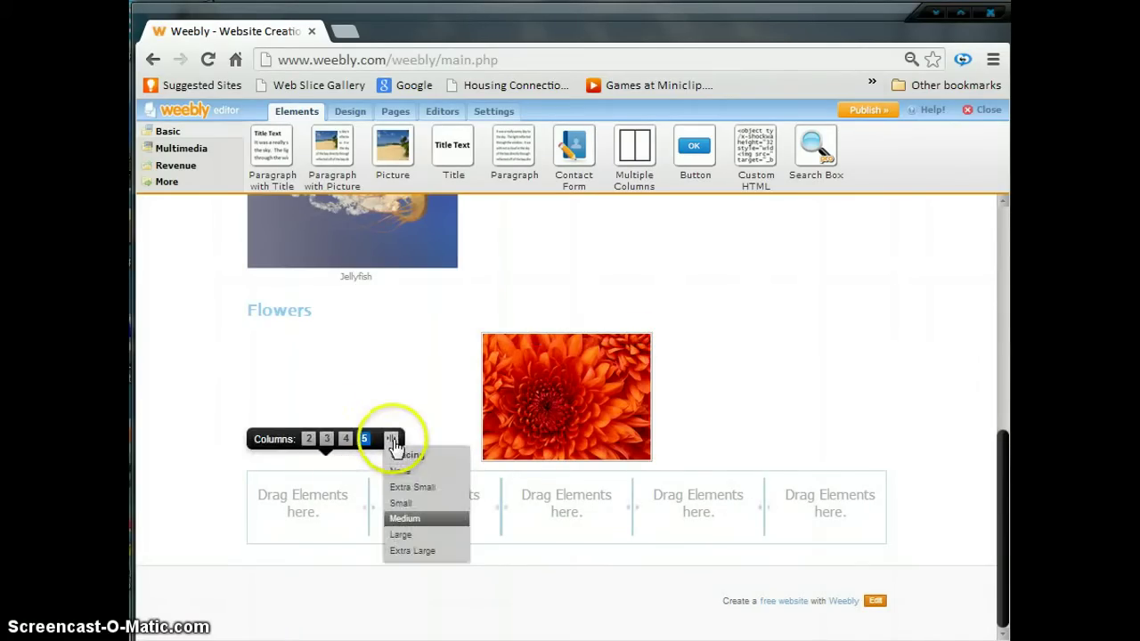
pyautogui.click(400, 503)
pyautogui.moveTo(501, 519)
pyautogui.mouseDown()
pyautogui.moveTo(512, 522)
pyautogui.moveTo(489, 522)
pyautogui.mouseUp()
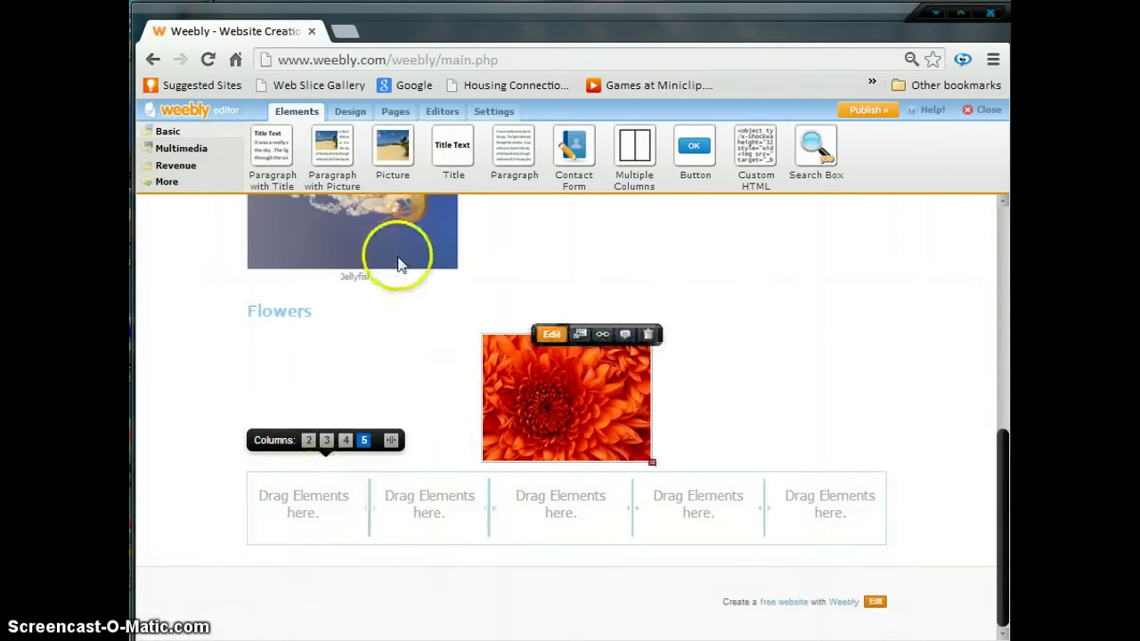
# - Add a Paragraph with Title element between the flower picture and the five-column layout
pyautogui.moveTo(272, 151); pyautogui.dragTo(314, 523)
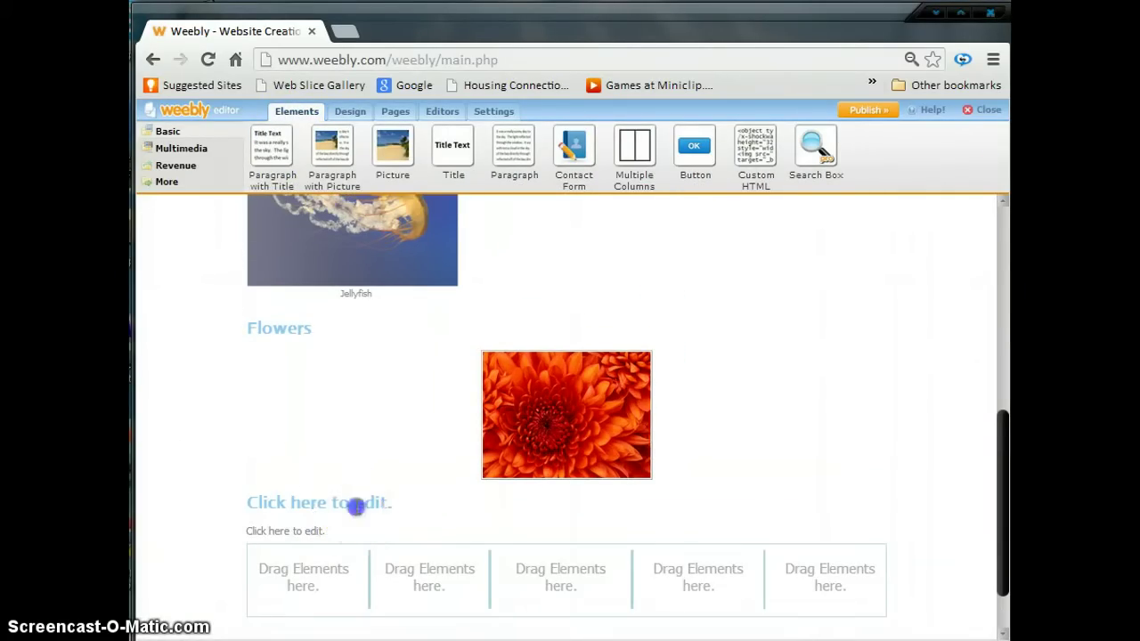
pyautogui.click(356, 505)
pyautogui.click(311, 534)
pyautogui.click(218, 449)
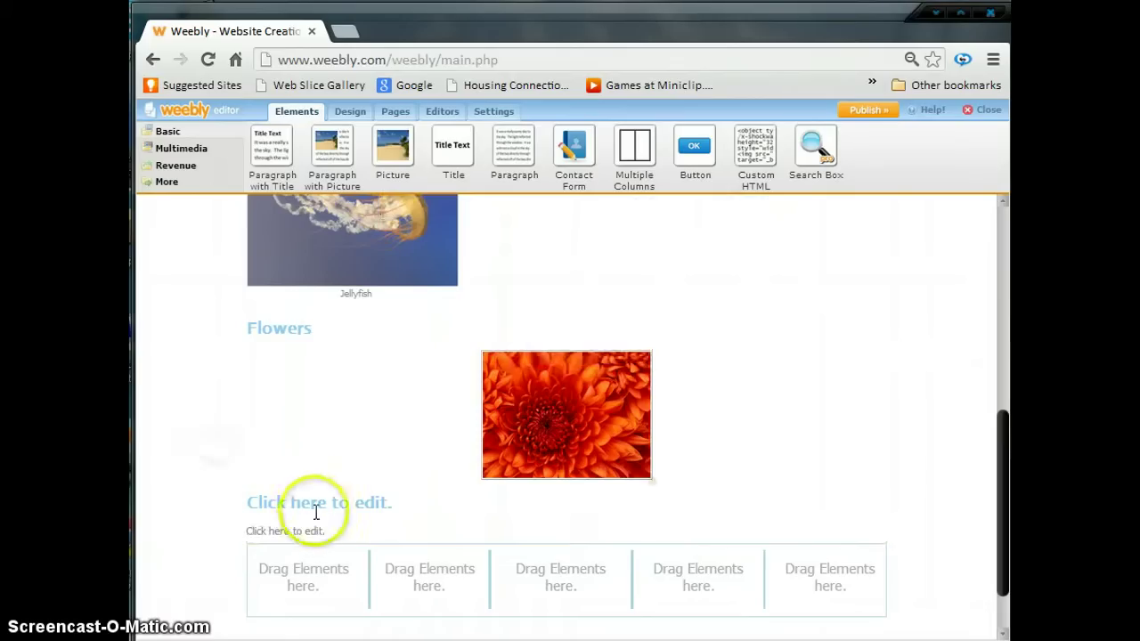
# - Add a Paragraph with Title element to the first column and title it "Red Flowers"
pyautogui.moveTo(267, 131)
pyautogui.mouseDown()
pyautogui.moveTo(264, 537)
pyautogui.moveTo(290, 570)
pyautogui.moveTo(339, 572)
pyautogui.mouseUp()
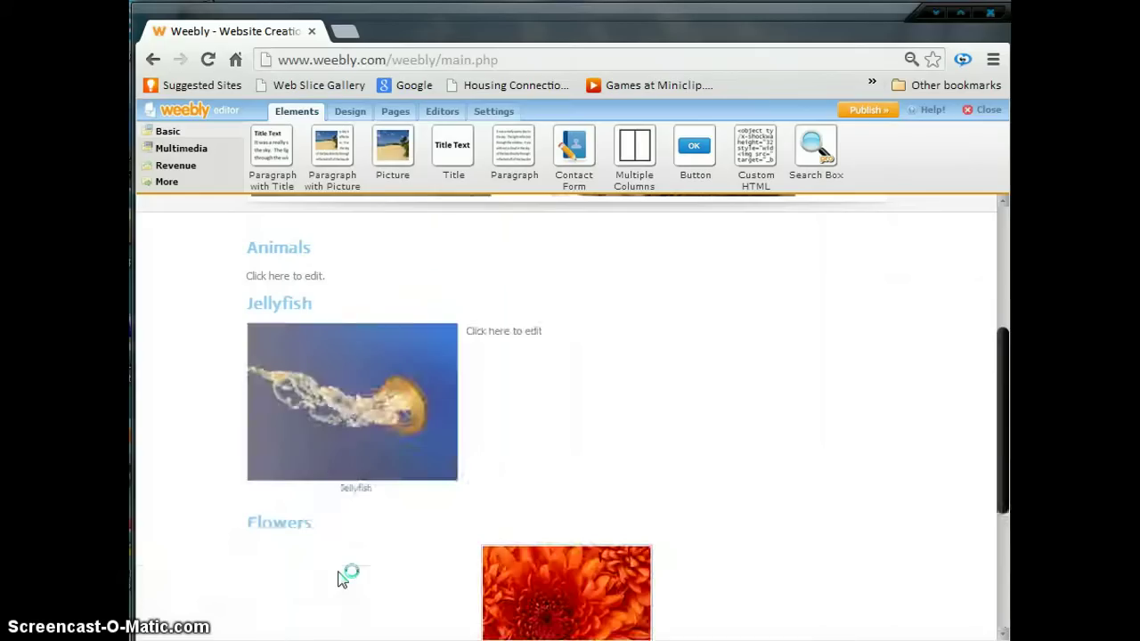
pyautogui.scroll(-3, 346, 577)
pyautogui.click(276, 492)
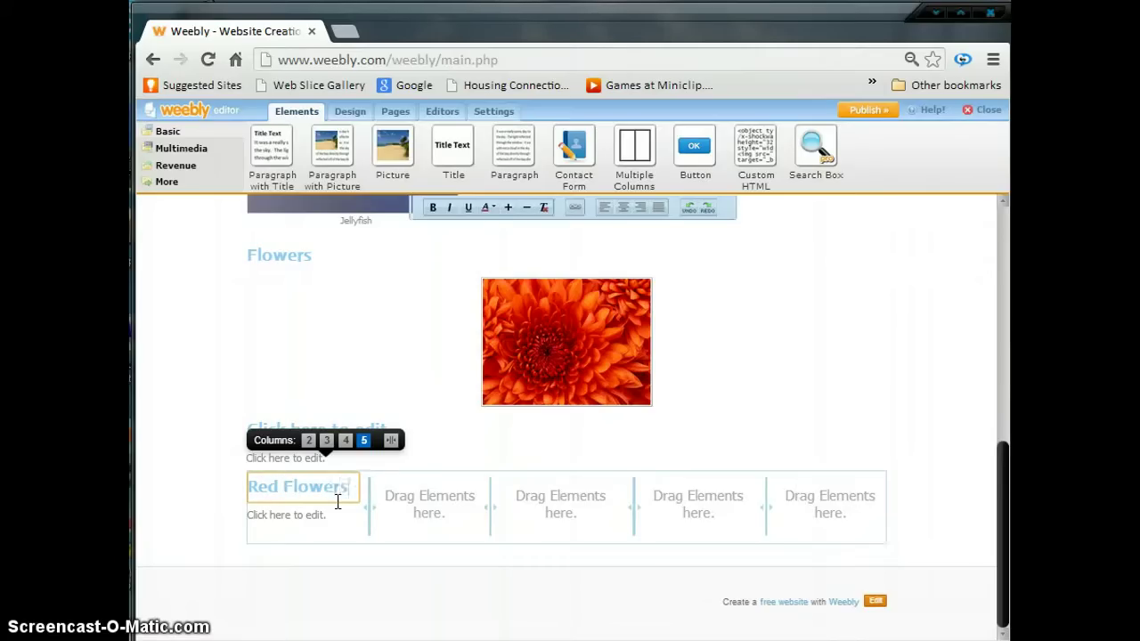
pyautogui.click(328, 514)
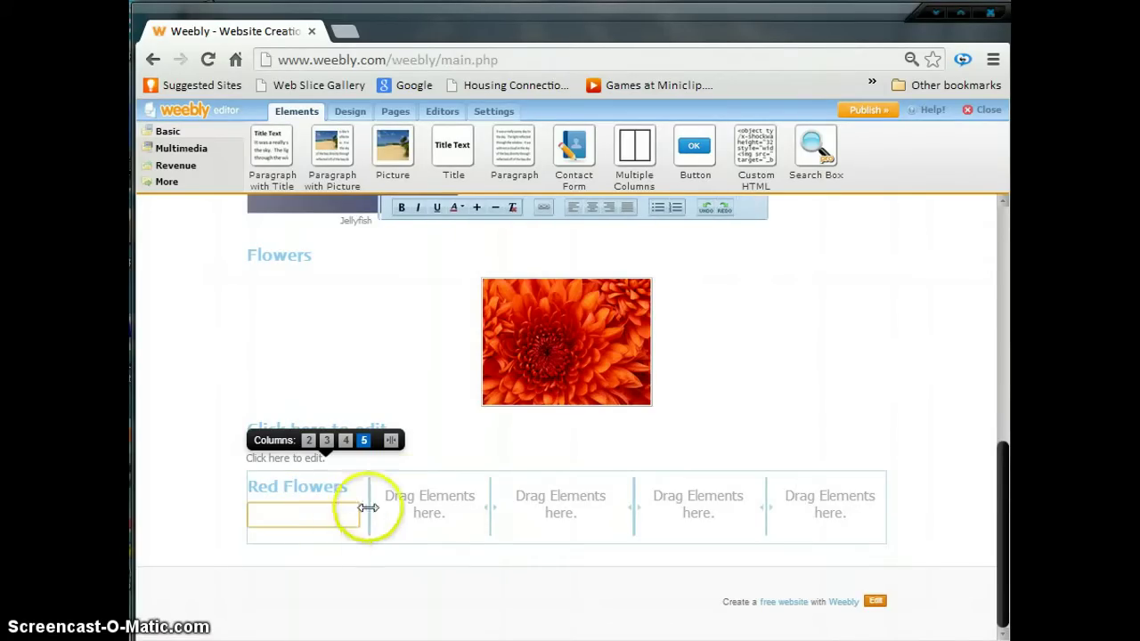
# - Add a Paragraph with Picture element to the second column and title it "Blue Flowers"
pyautogui.moveTo(328, 144); pyautogui.dragTo(410, 516)
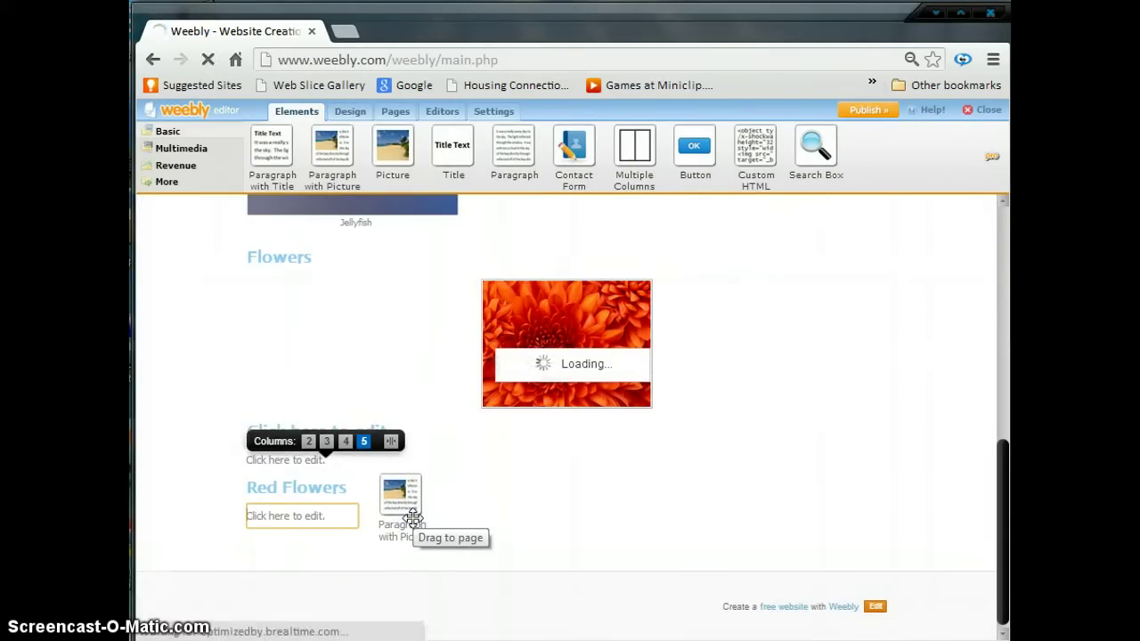
pyautogui.click(427, 505)
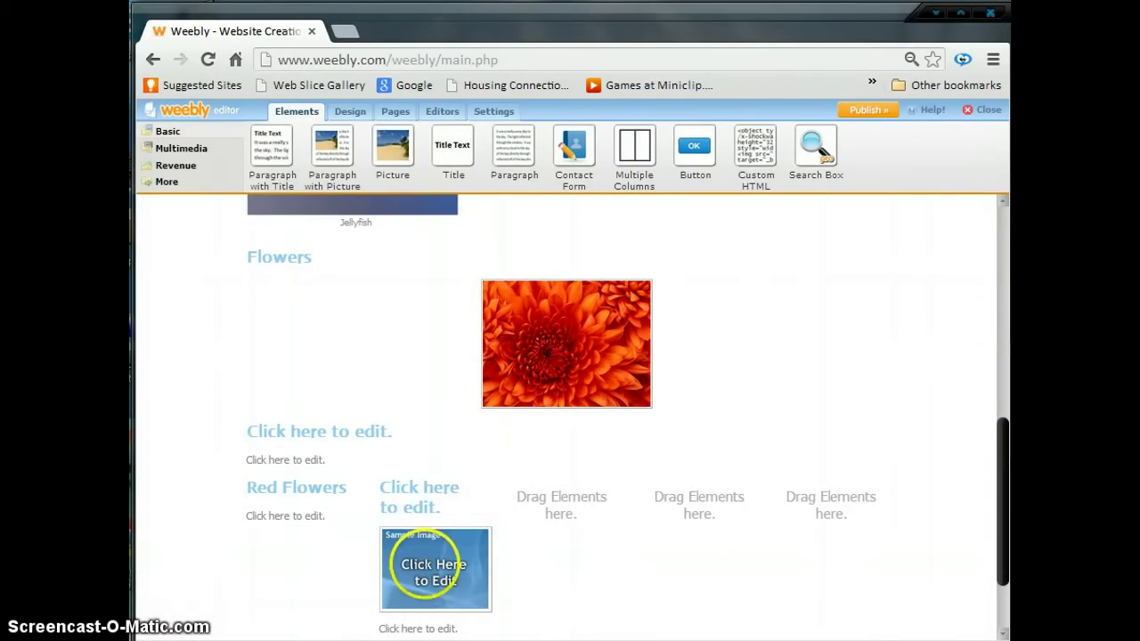
pyautogui.click(420, 497)
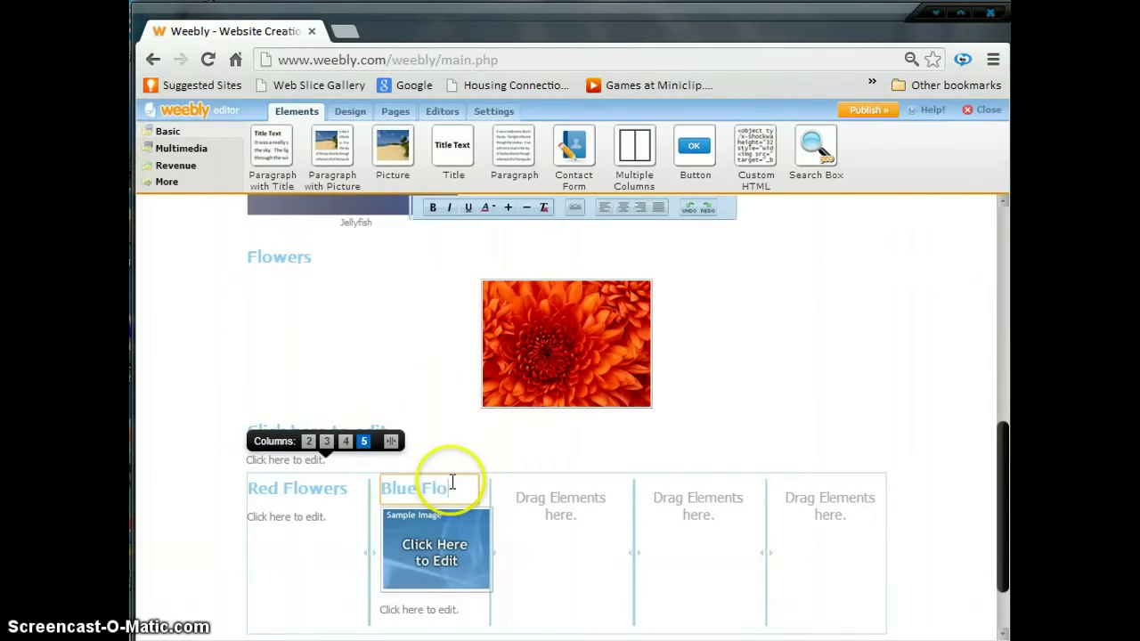
pyautogui.write('Blue Flowers')
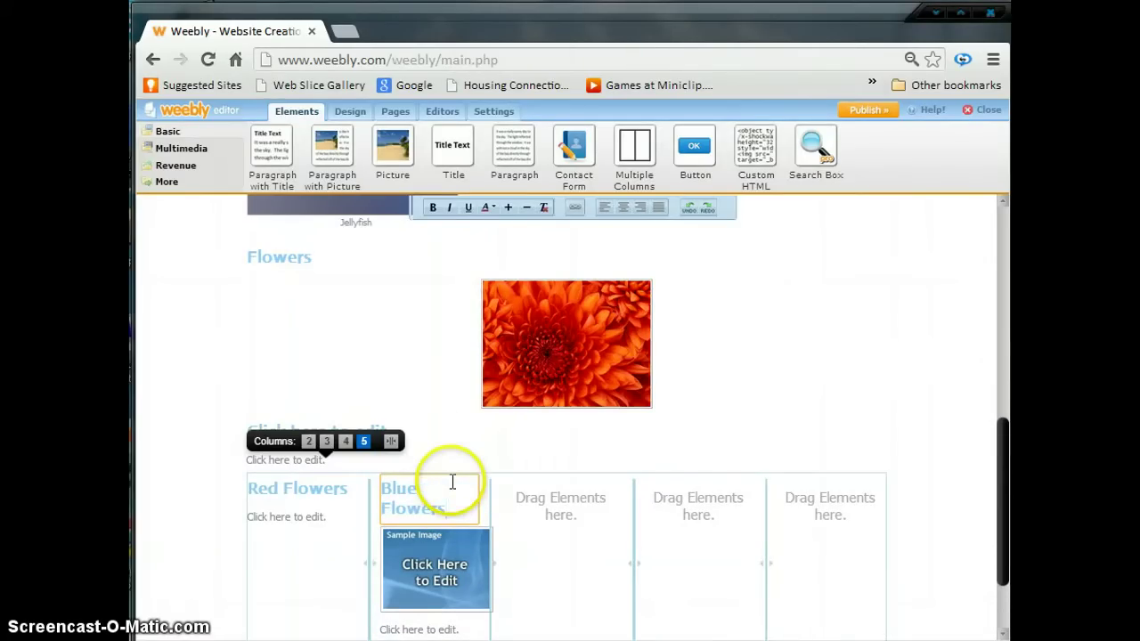
# - Set the heading above the columns to "Comparison" and open its paragraph text for editing
pyautogui.click(430, 436)
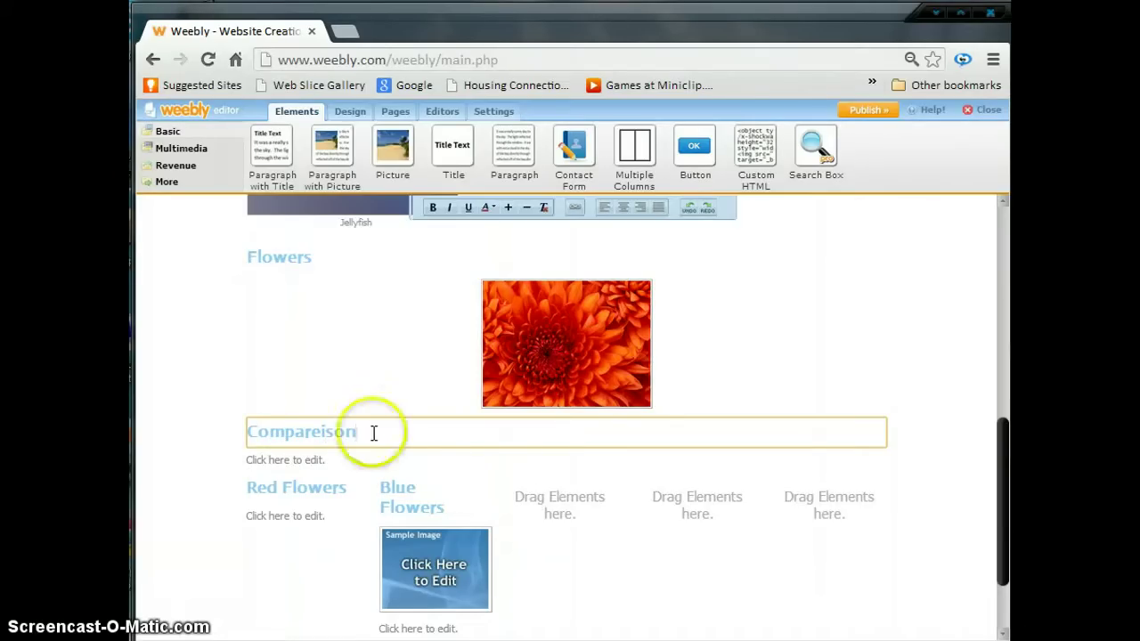
pyautogui.click(319, 434)
pyautogui.press('BackSpace')
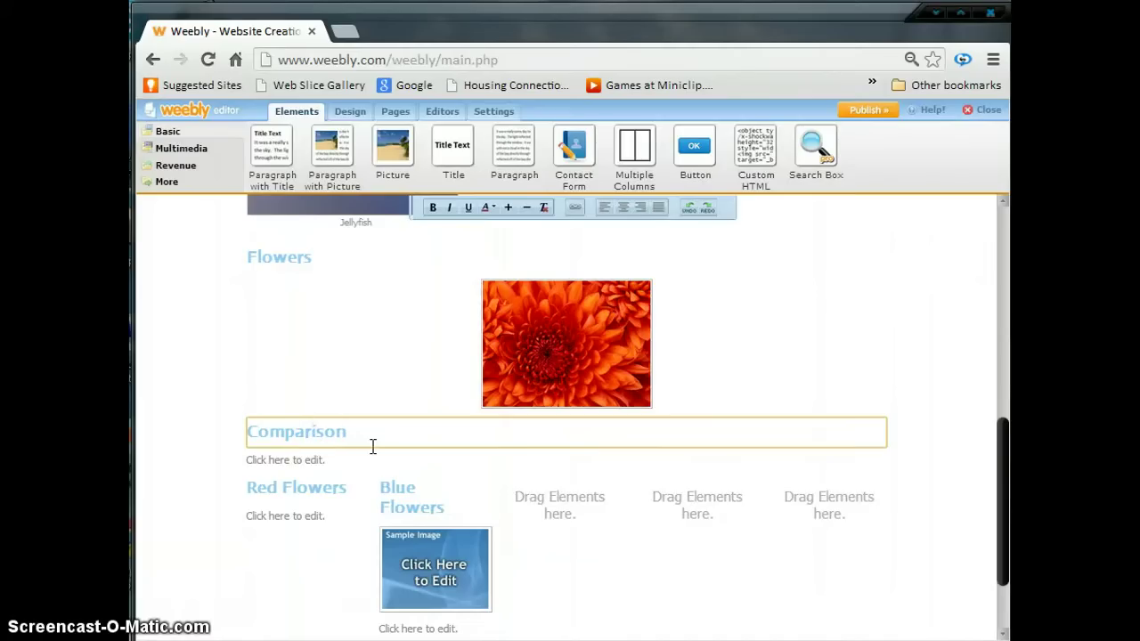
pyautogui.click(332, 461)
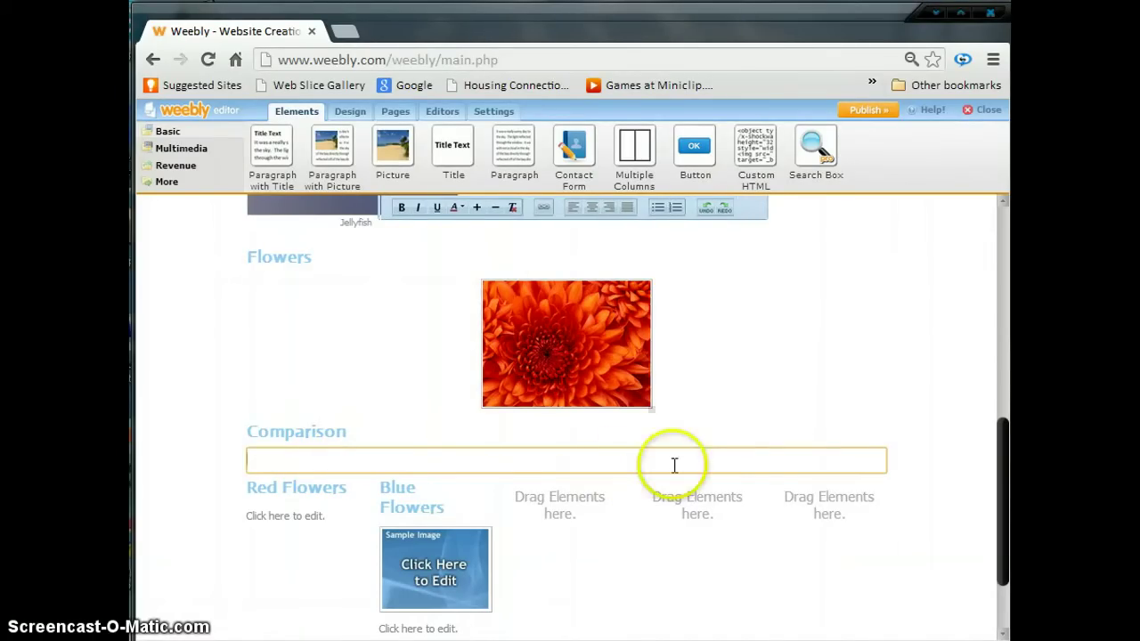
# - Replace the sample image under Blue Flowers with the blue-flower picture from the computer's Sample Pictures folder
pyautogui.click(448, 580)
pyautogui.click(454, 383)
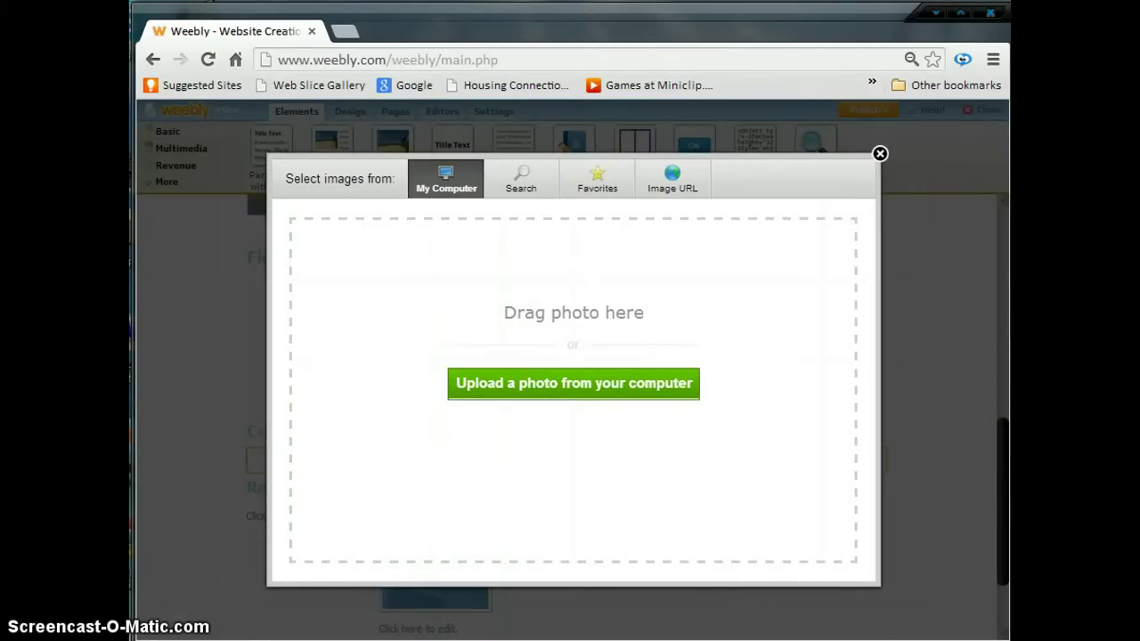
pyautogui.click(535, 389)
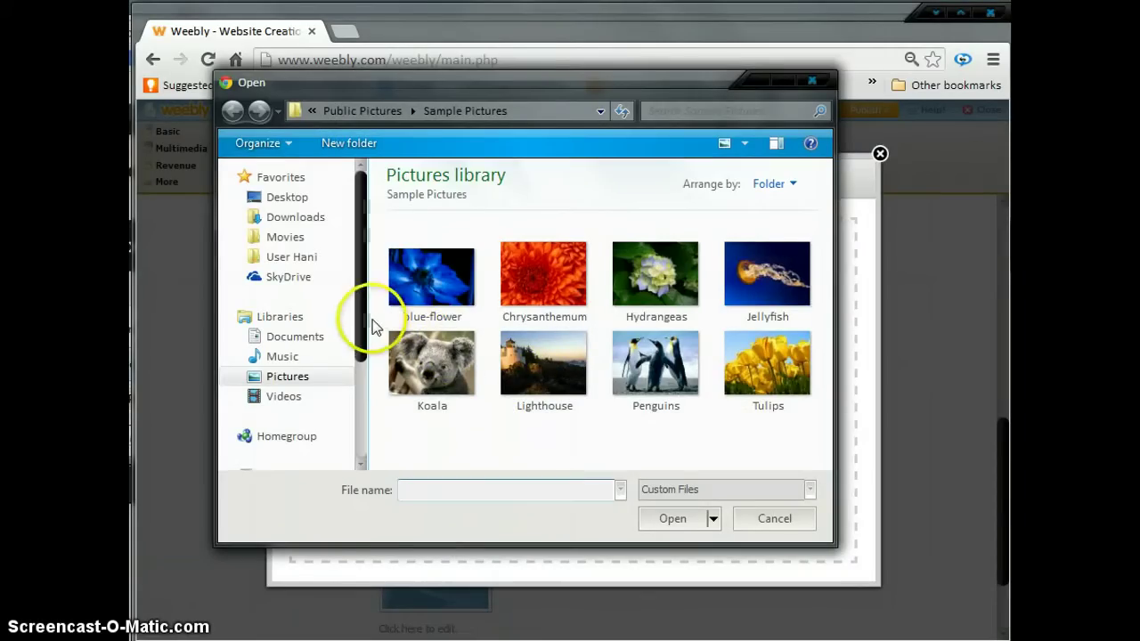
pyautogui.click(410, 283)
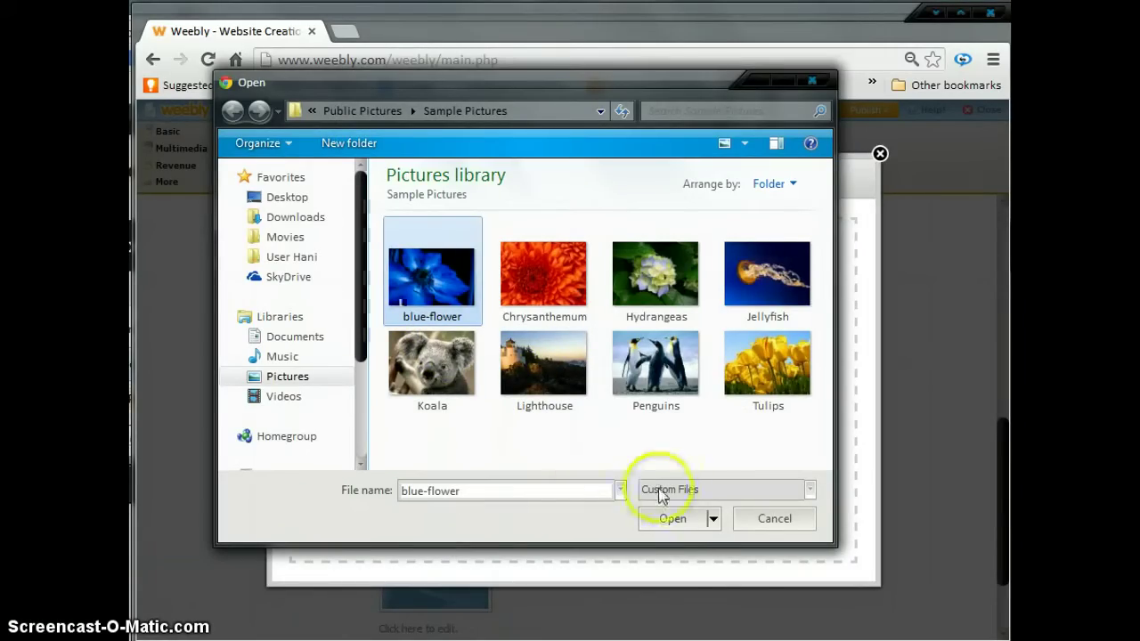
pyautogui.click(675, 522)
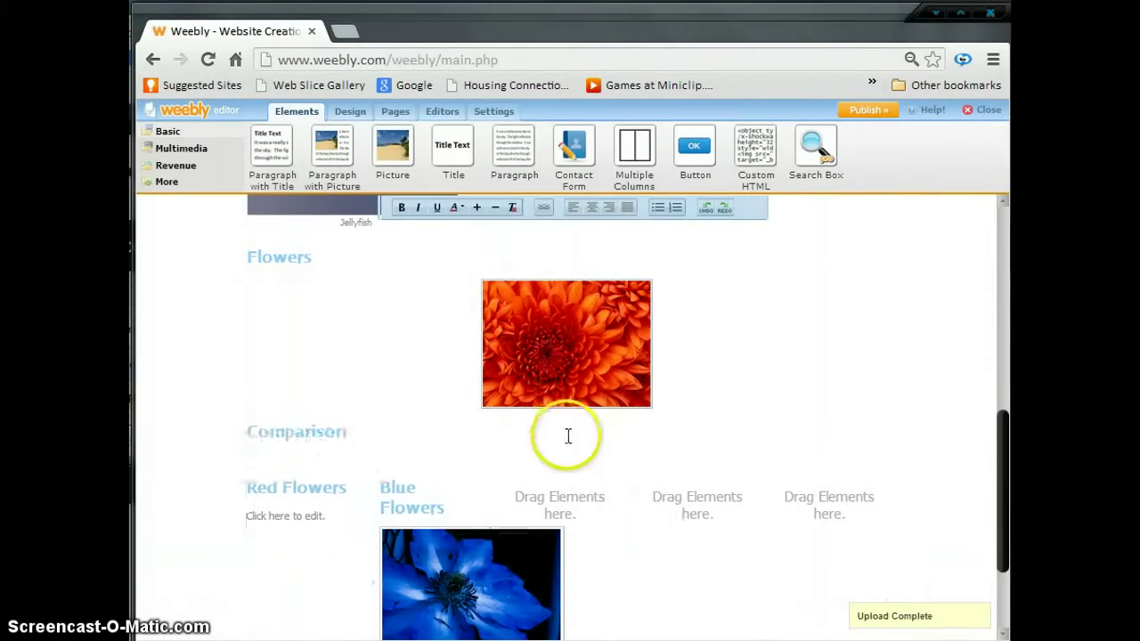
# - Shrink the blue flower picture to about half its width and widen the second column so the text fits beside it
pyautogui.scroll(-3, 567, 435)
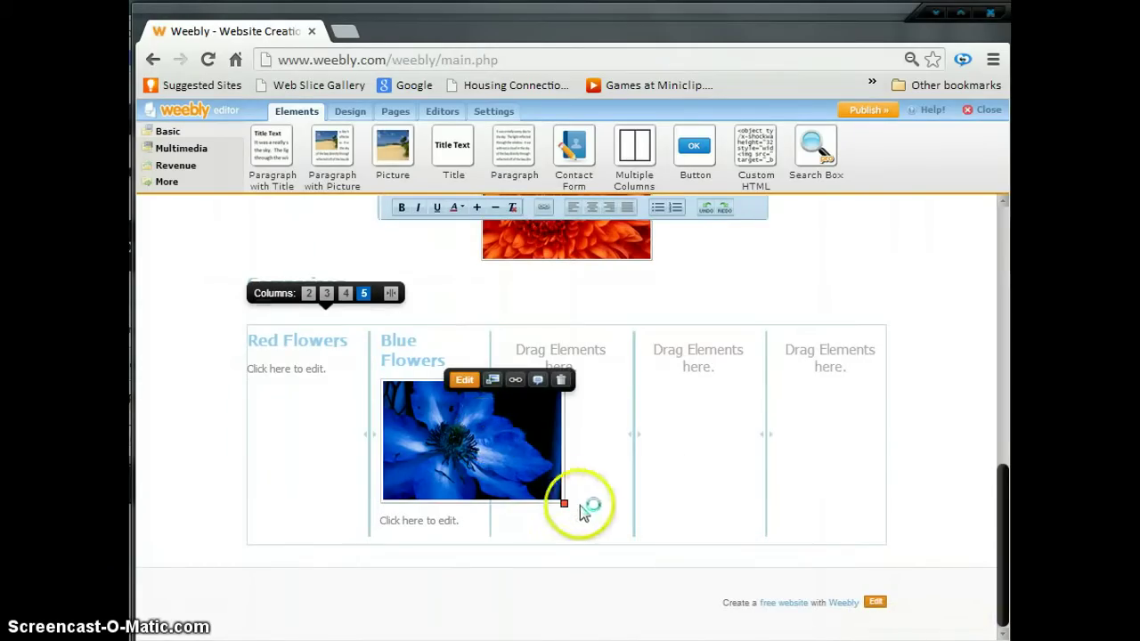
pyautogui.moveTo(565, 504); pyautogui.dragTo(555, 499)
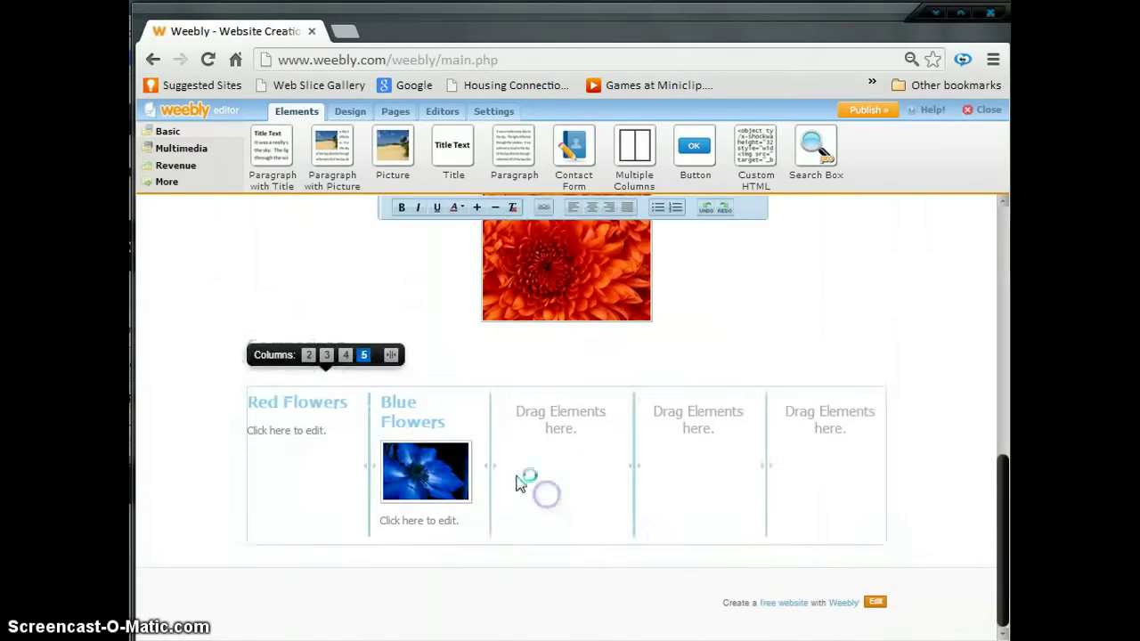
pyautogui.moveTo(489, 463); pyautogui.dragTo(558, 470)
pyautogui.click(466, 496)
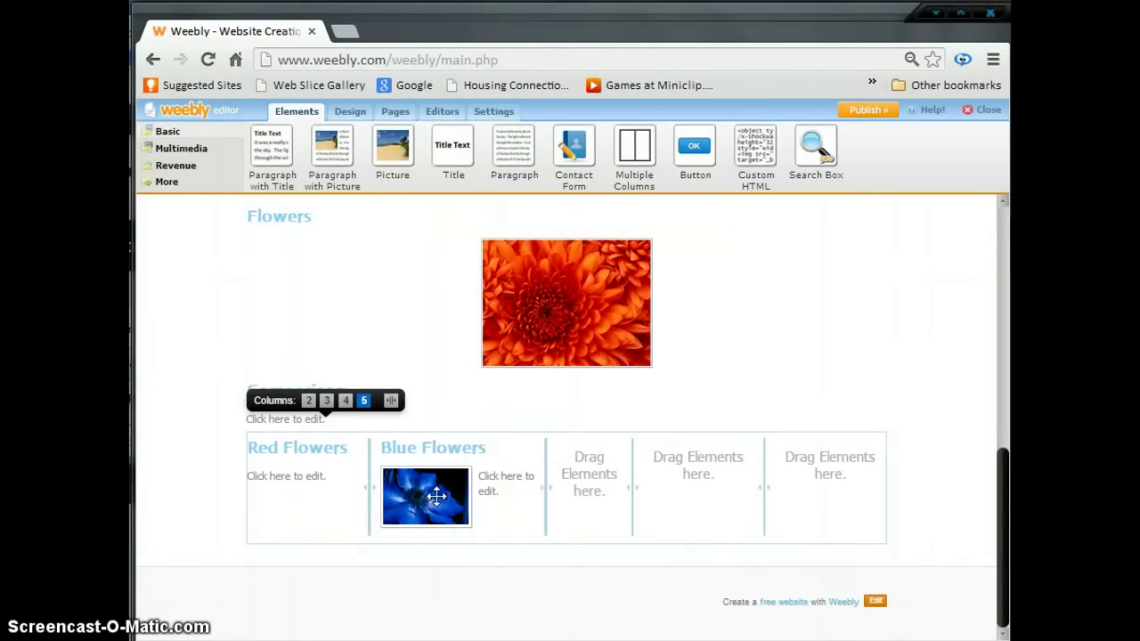
pyautogui.click(488, 483)
pyautogui.click(504, 481)
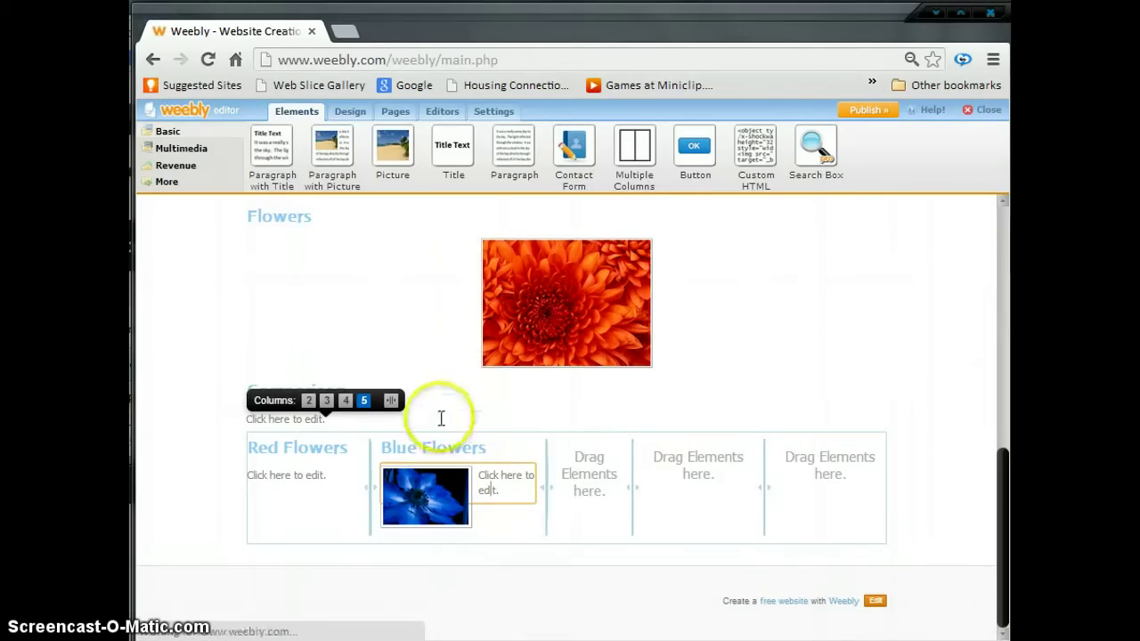
pyautogui.click(613, 455)
pyautogui.click(785, 373)
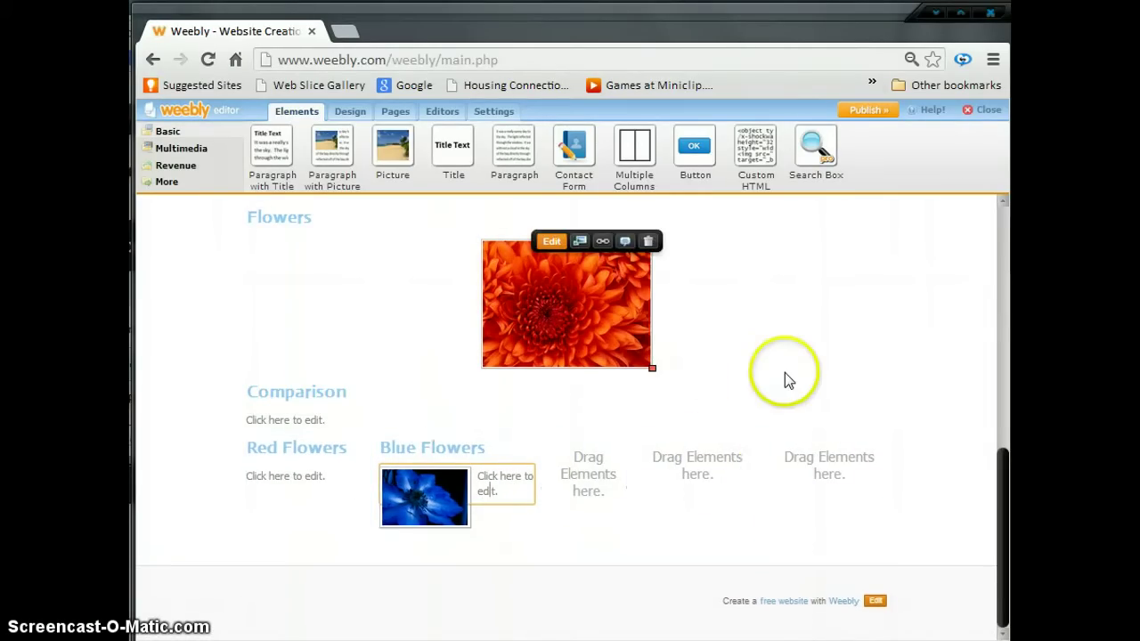
pyautogui.scroll(5, 785, 372)
pyautogui.scroll(2, 785, 371)
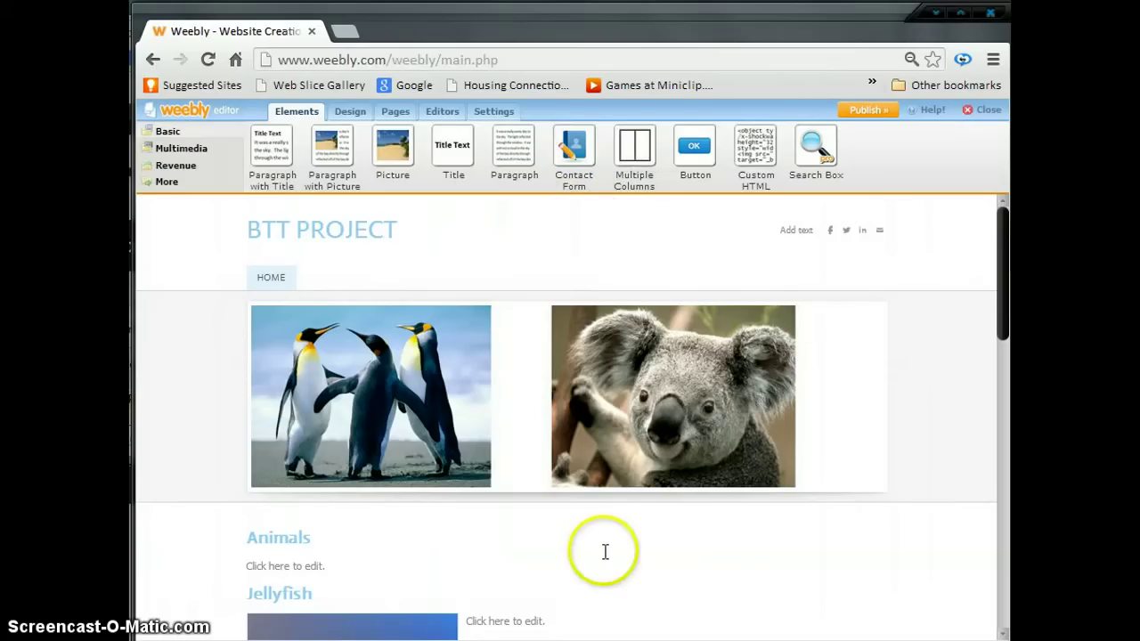
# - Add a Contact Form element at the bottom of the page, below the comparison columns
pyautogui.scroll(-2, 723, 539)
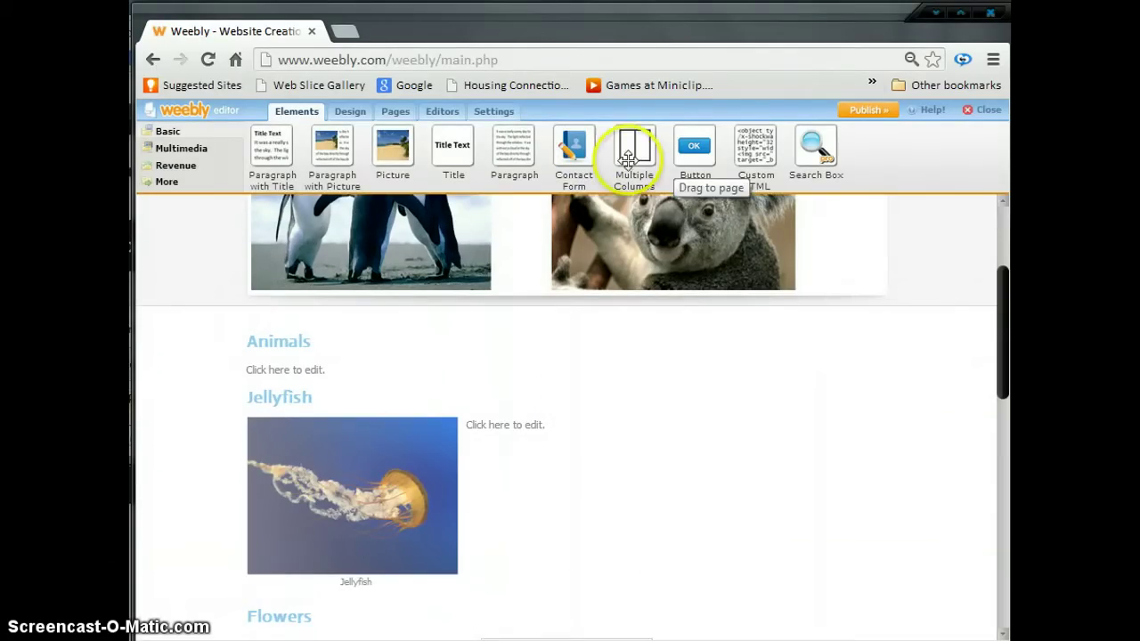
pyautogui.moveTo(574, 147)
pyautogui.mouseDown()
pyautogui.moveTo(579, 637)
pyautogui.moveTo(579, 161)
pyautogui.mouseUp()
pyautogui.scroll(-4, 723, 621)
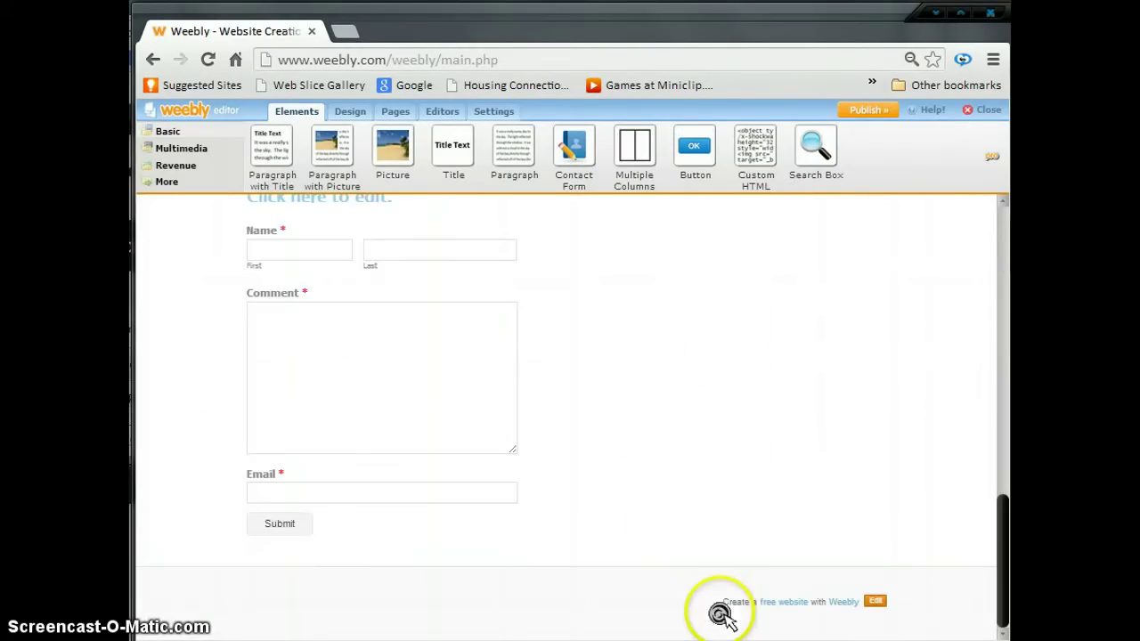
pyautogui.scroll(4, 691, 557)
pyautogui.scroll(-4, 565, 489)
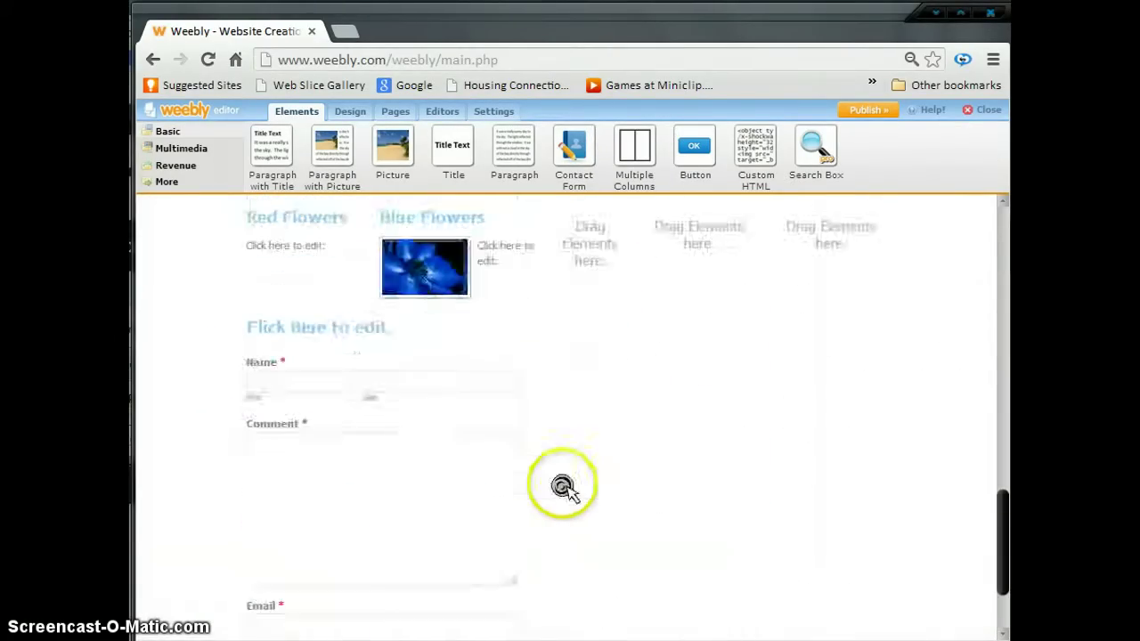
# - Open the contact form for editing and examine its title and the settings of its Name and Comment fields
pyautogui.click(382, 217)
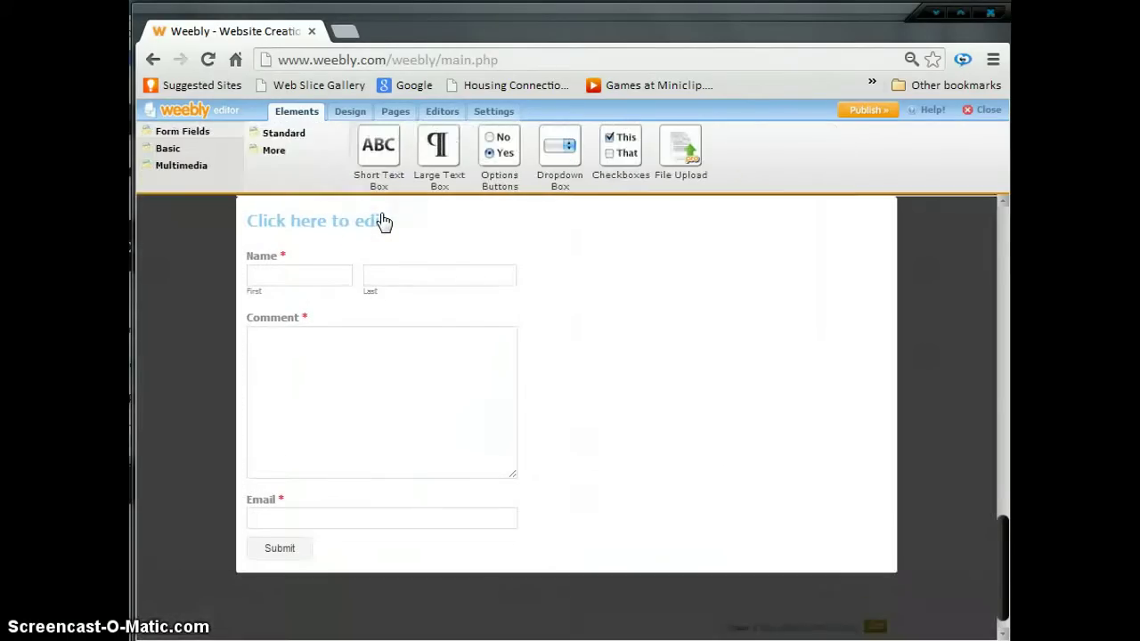
pyautogui.scroll(1, 570, 378)
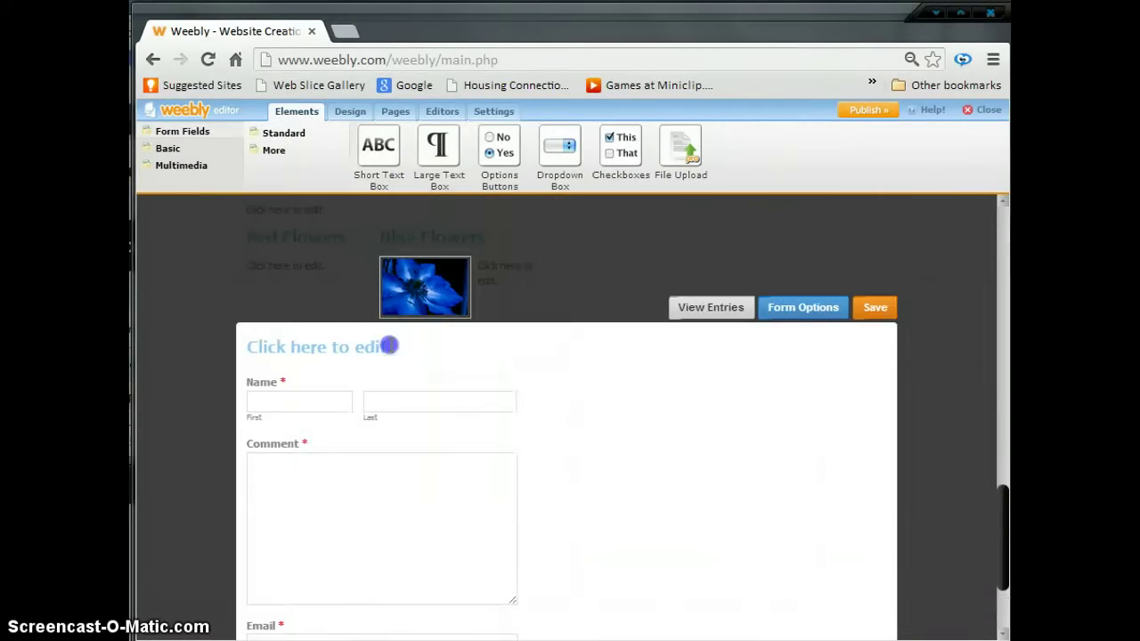
pyautogui.click(390, 345)
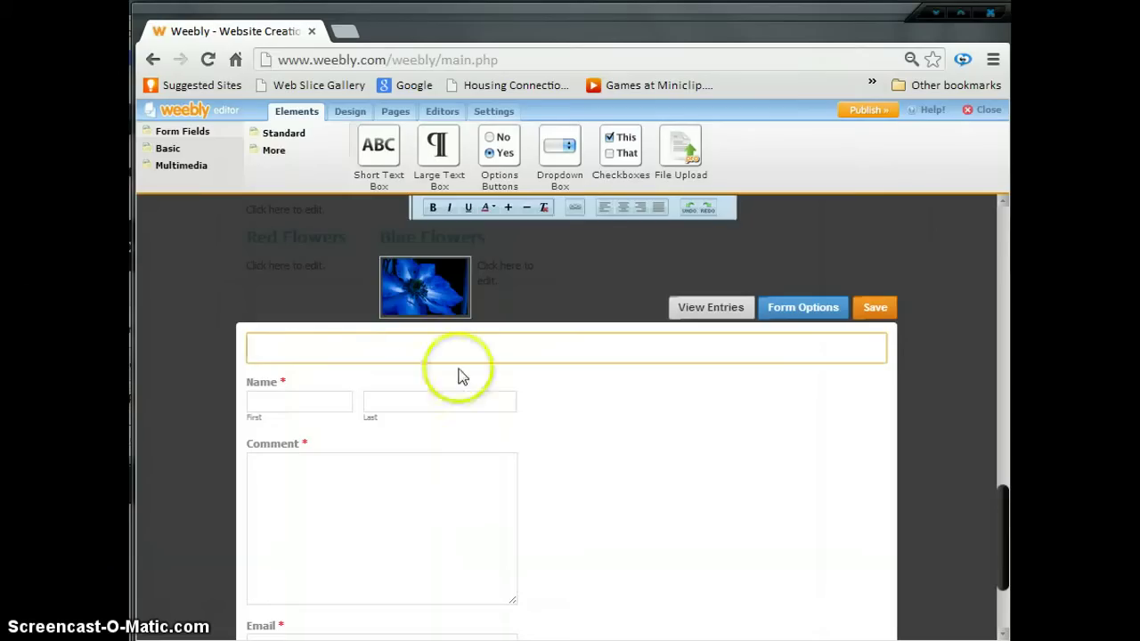
pyautogui.click(578, 419)
pyautogui.click(318, 401)
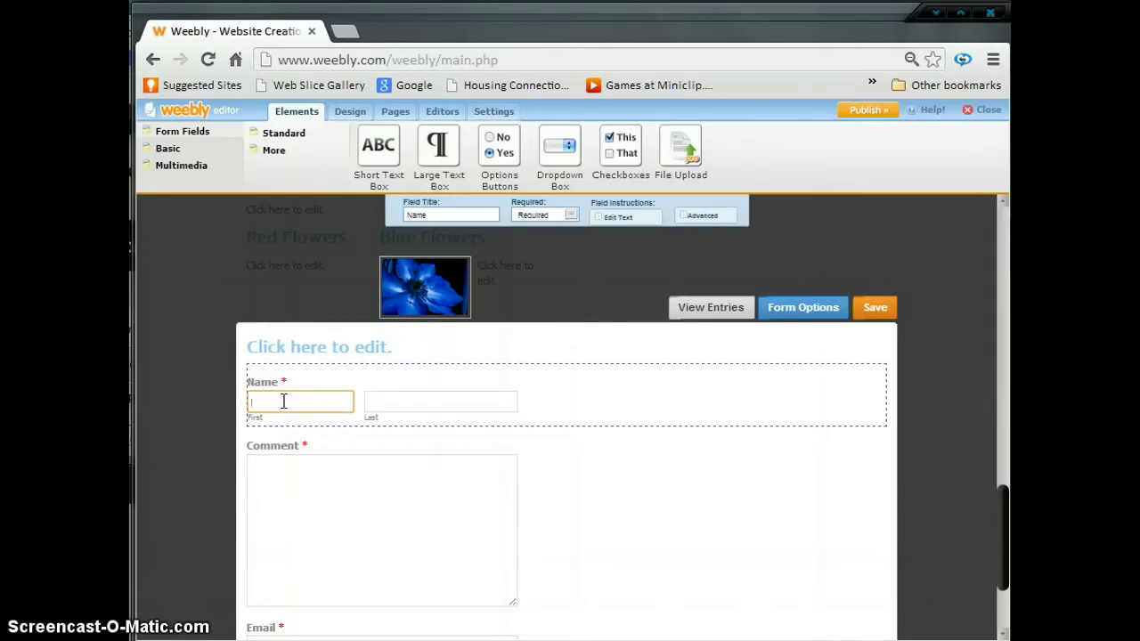
pyautogui.click(390, 400)
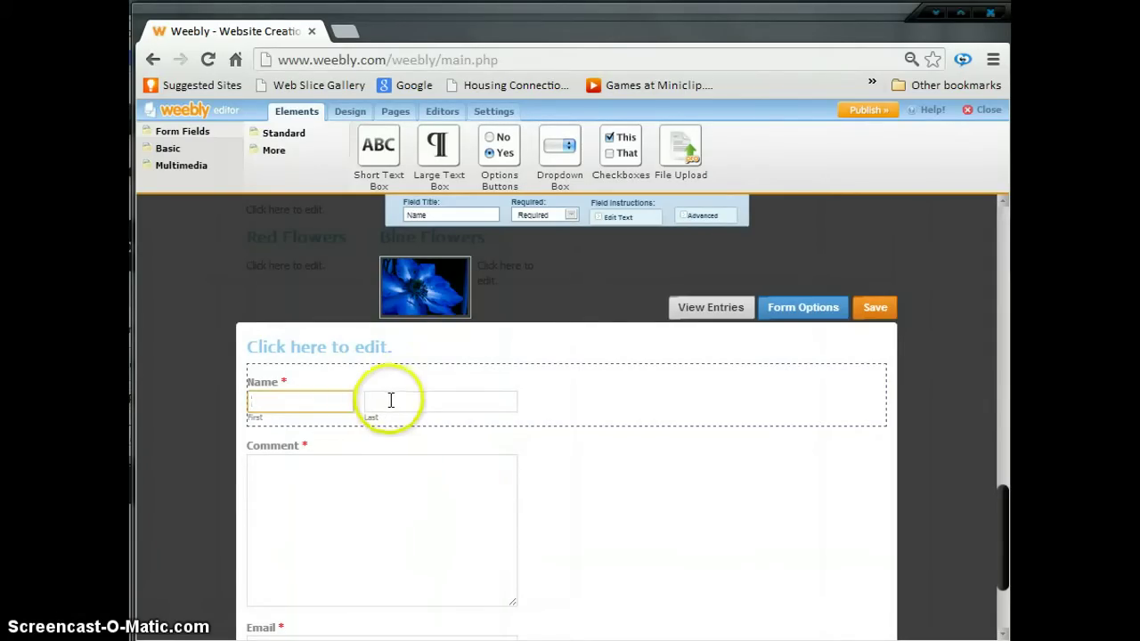
pyautogui.click(366, 488)
pyautogui.scroll(-3, 368, 490)
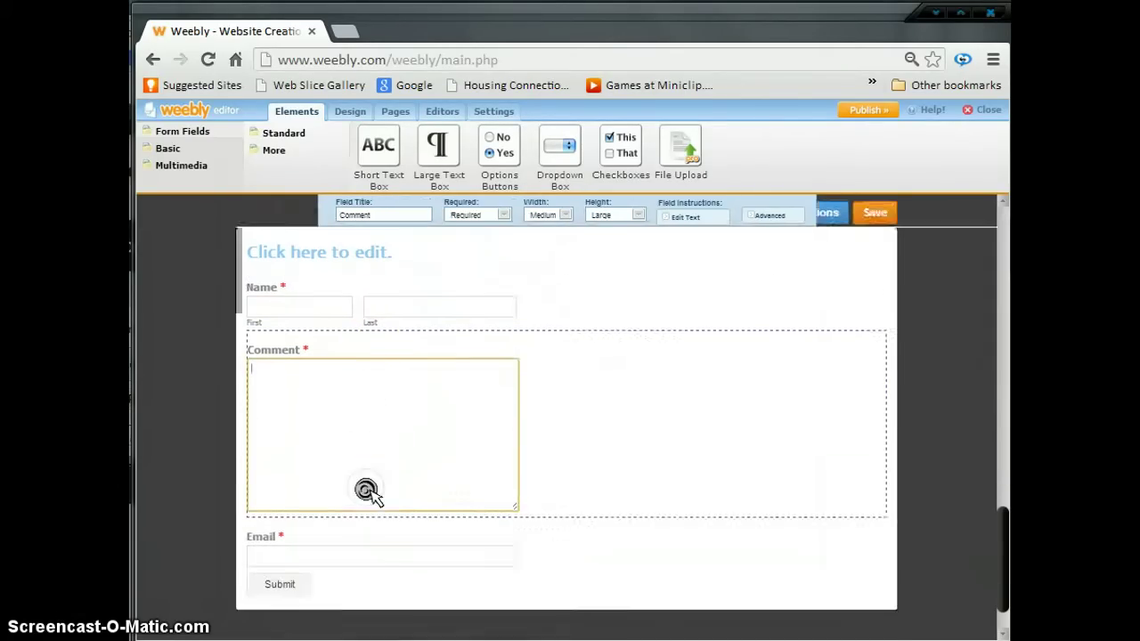
# - Examine the settings of the form's Email field and Submit button, including the button's advanced options
pyautogui.click(348, 490)
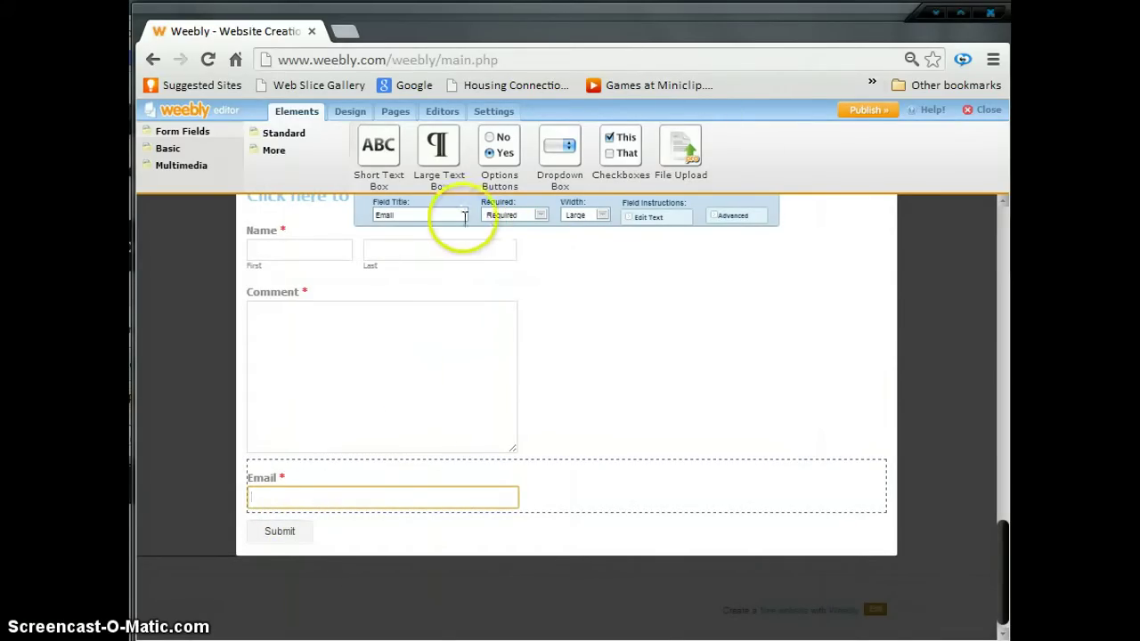
pyautogui.click(290, 537)
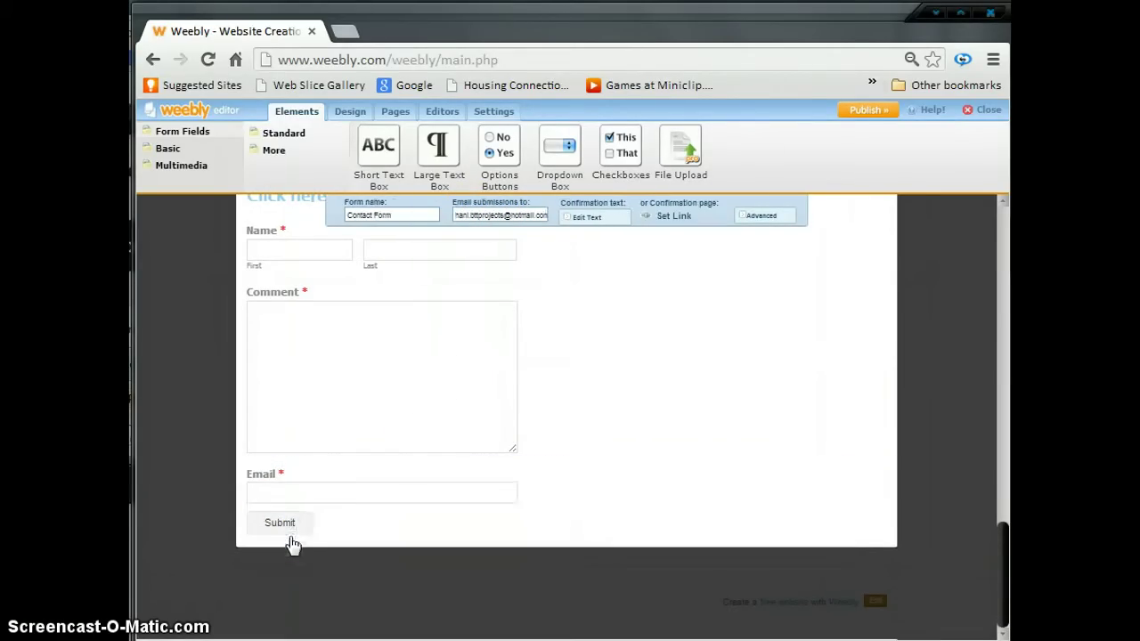
pyautogui.click(459, 215)
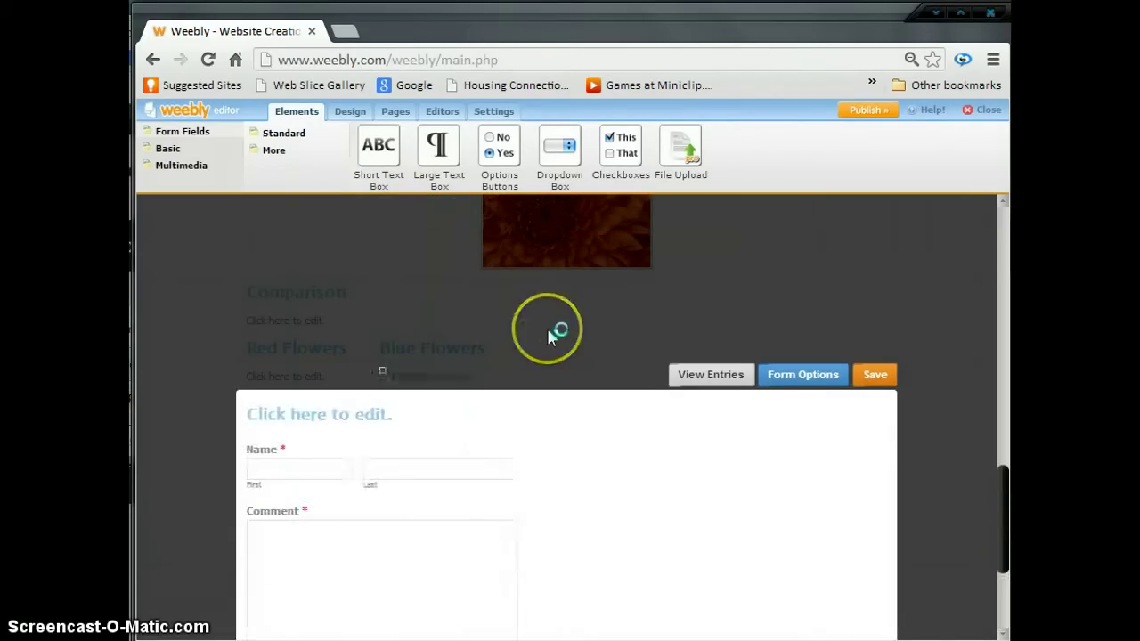
pyautogui.scroll(-3, 516, 448)
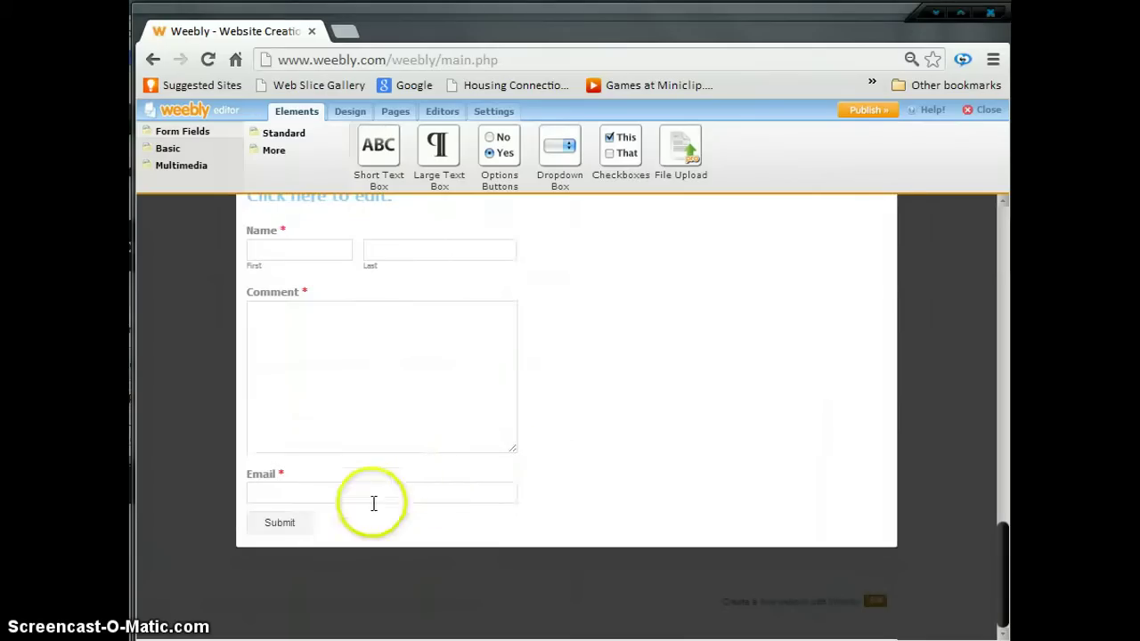
pyautogui.click(283, 524)
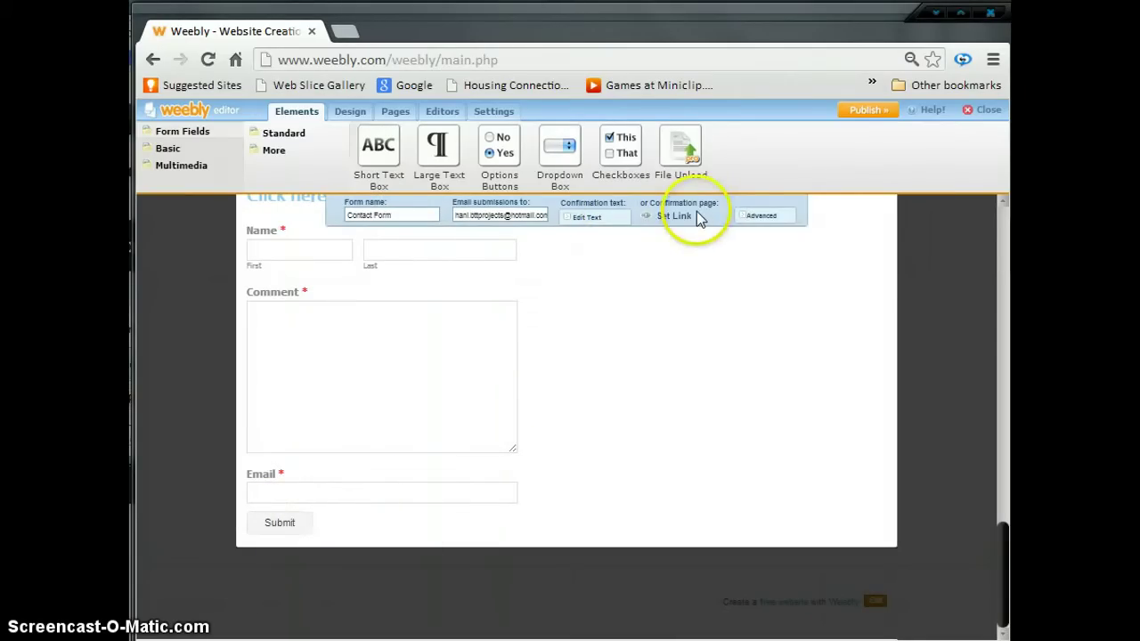
pyautogui.click(739, 217)
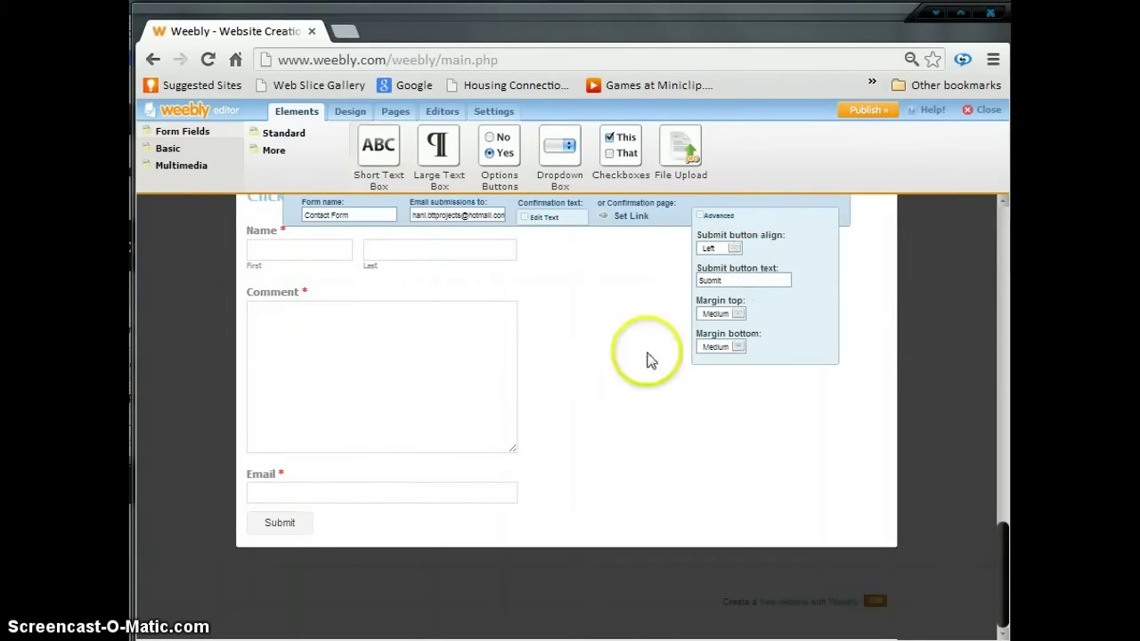
pyautogui.click(623, 429)
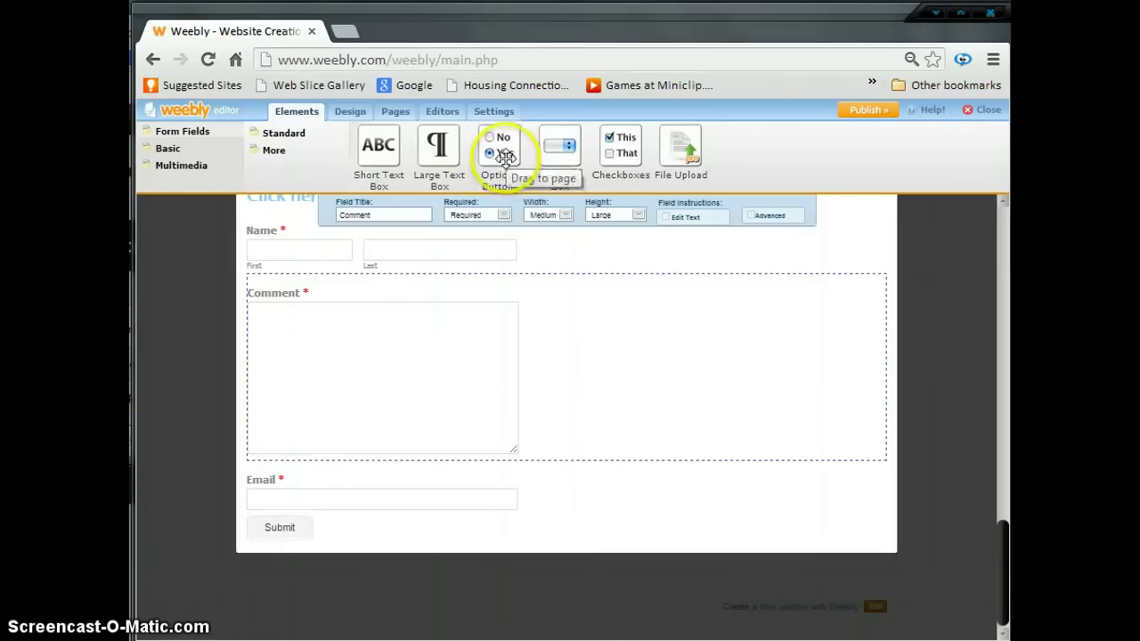
# - Add an Options Buttons field above the Comment field and a Dropdown Box field directly under Name in the contact form
pyautogui.moveTo(505, 157); pyautogui.dragTo(591, 363)
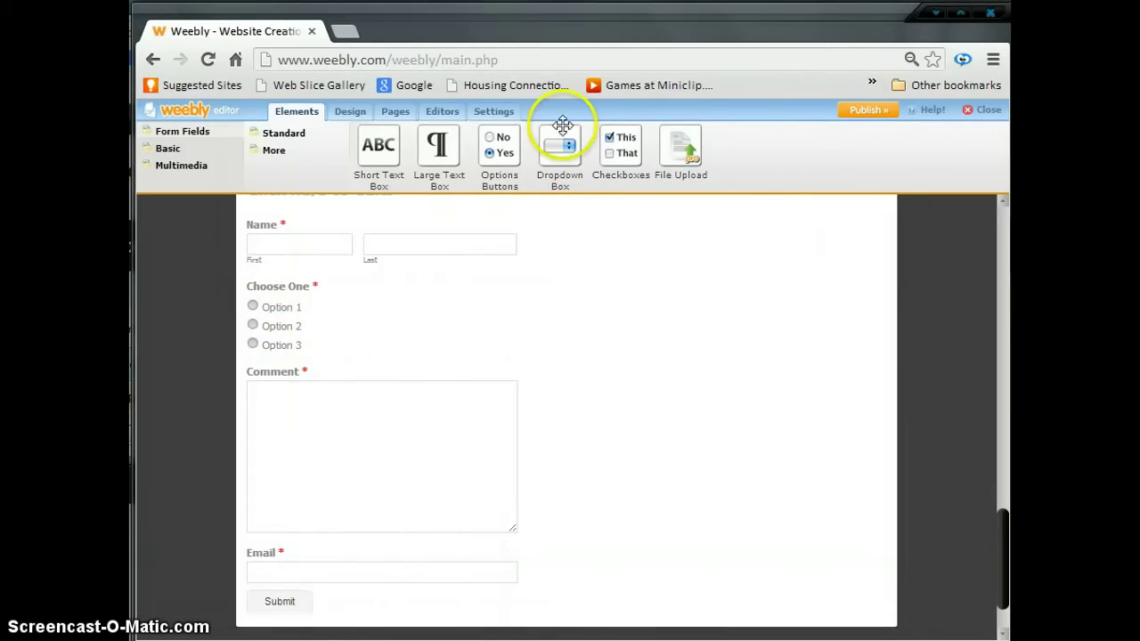
pyautogui.moveTo(566, 140); pyautogui.dragTo(471, 324)
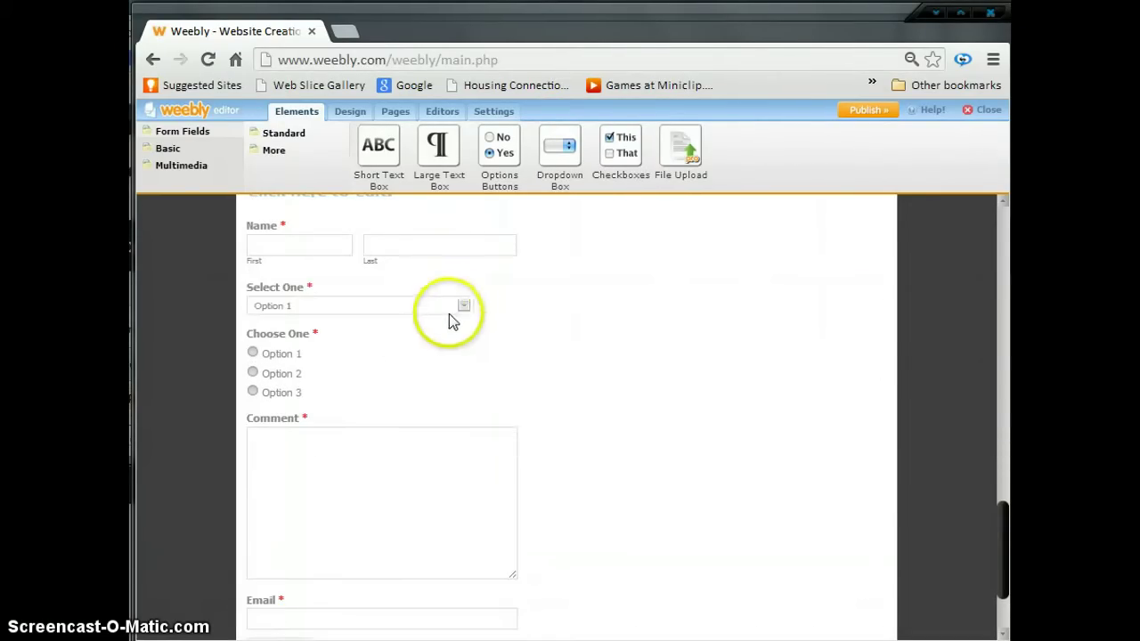
pyautogui.click(464, 306)
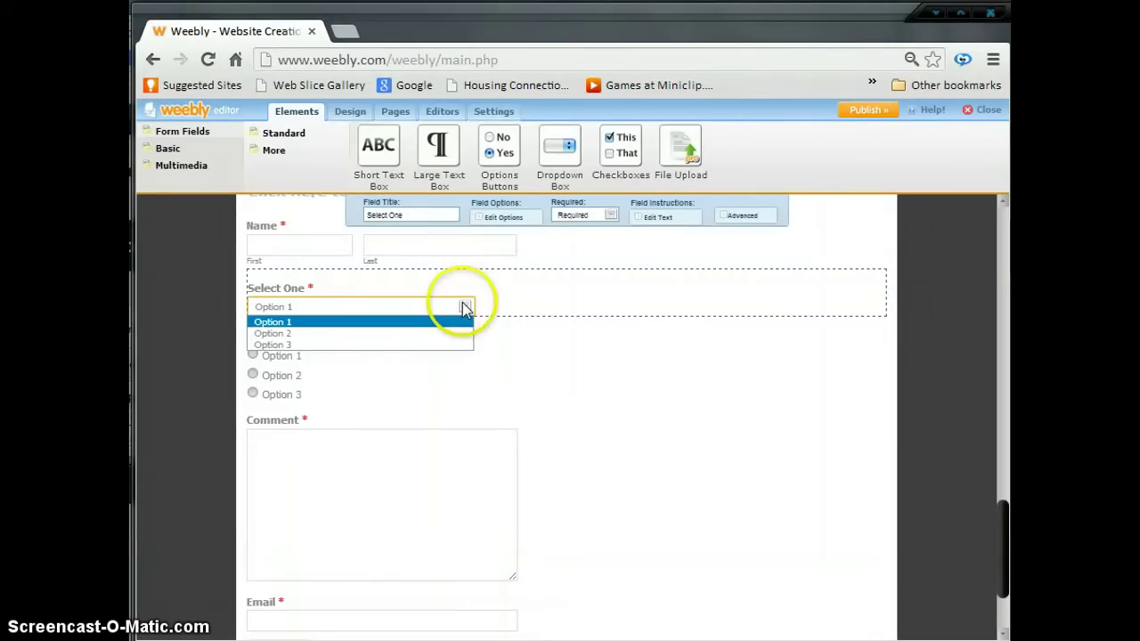
pyautogui.click(466, 305)
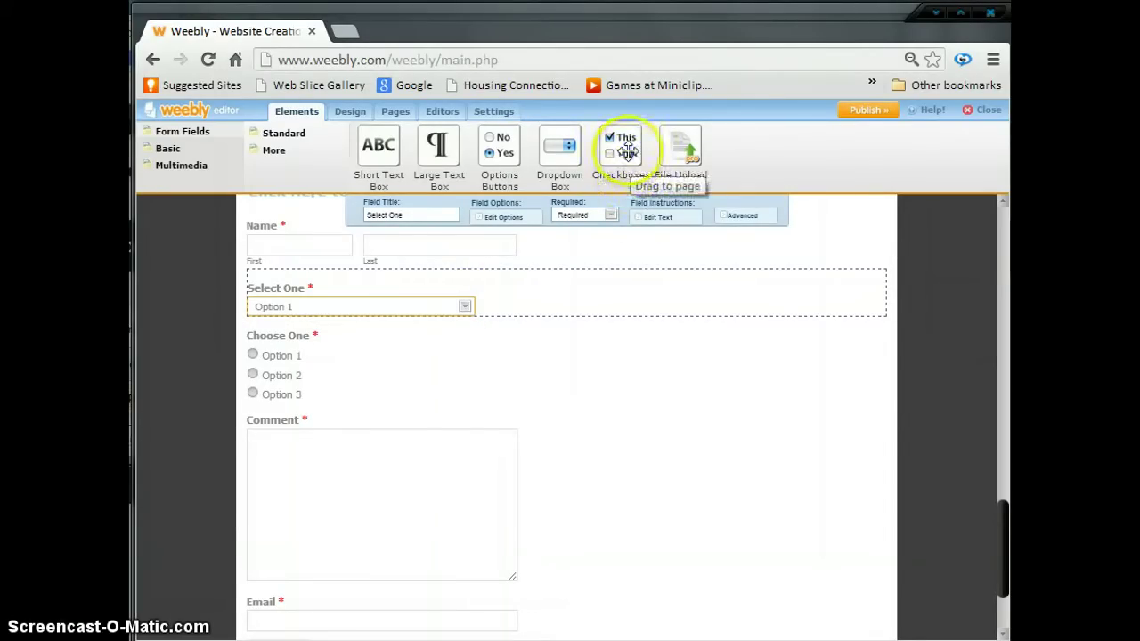
# - Try to add a Checkboxes field to the contact form, continuing without upgrading the account
pyautogui.moveTo(624, 153); pyautogui.dragTo(600, 347)
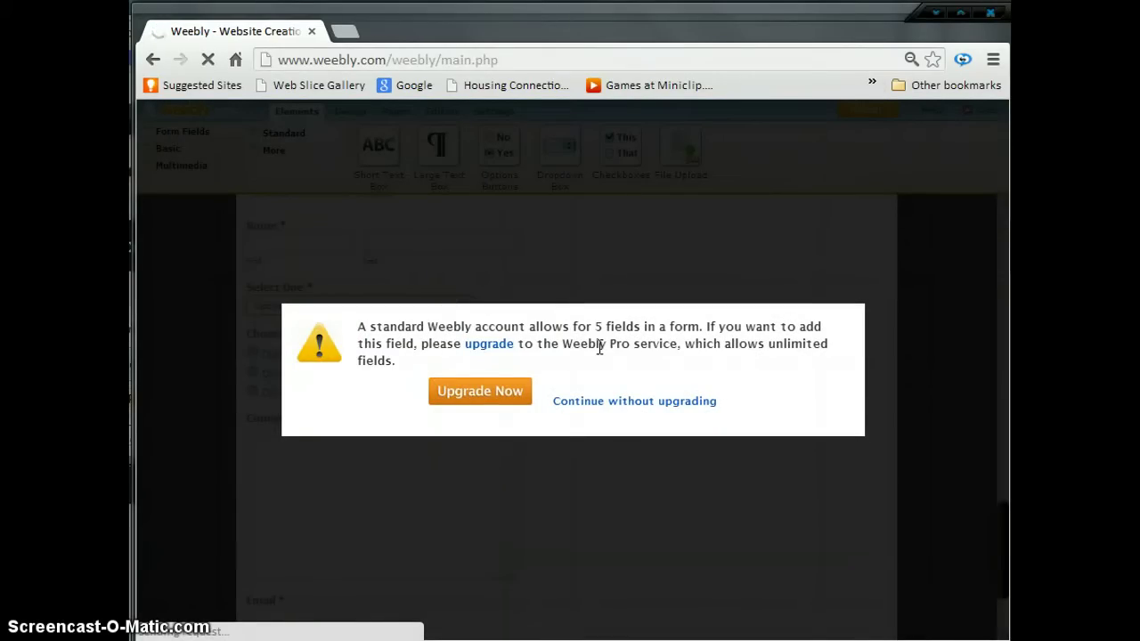
pyautogui.click(601, 402)
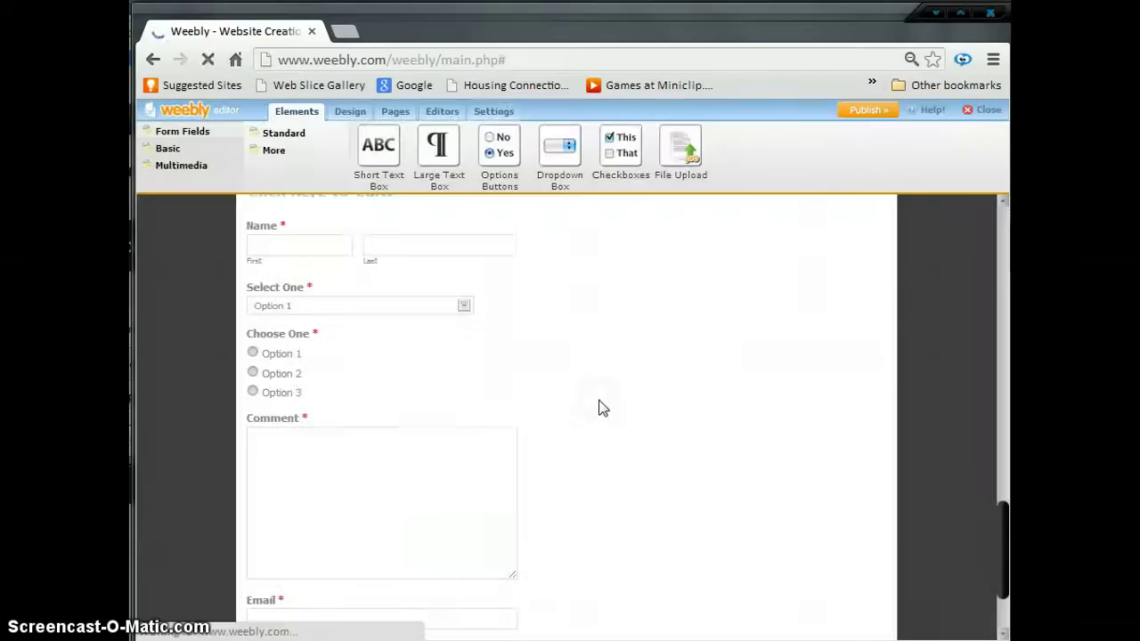
pyautogui.scroll(4, 598, 402)
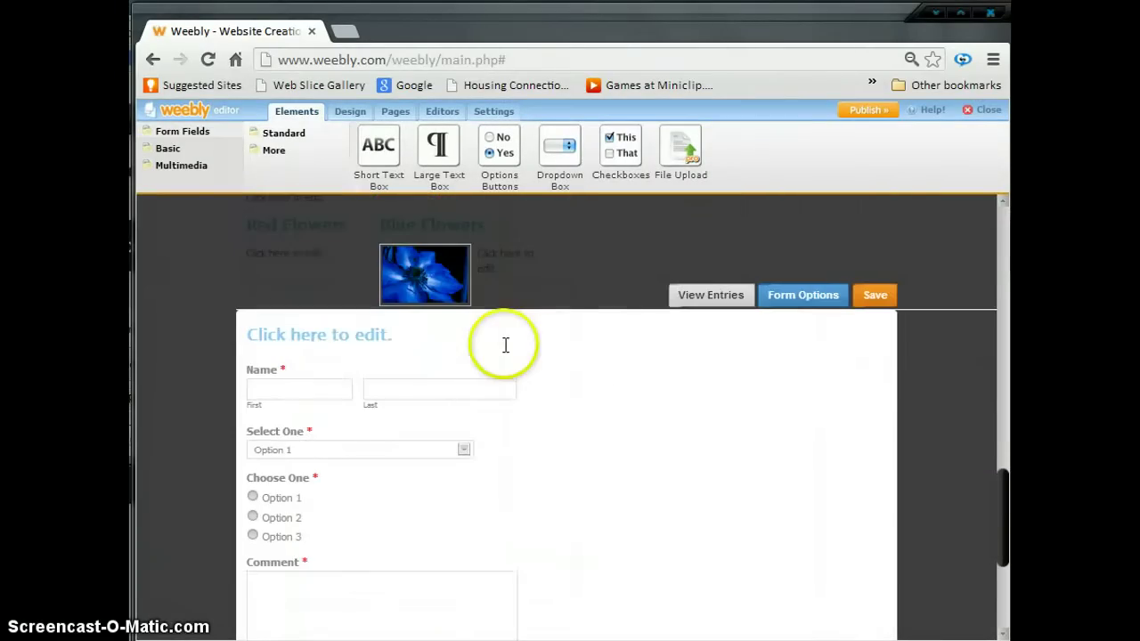
pyautogui.scroll(-5, 588, 501)
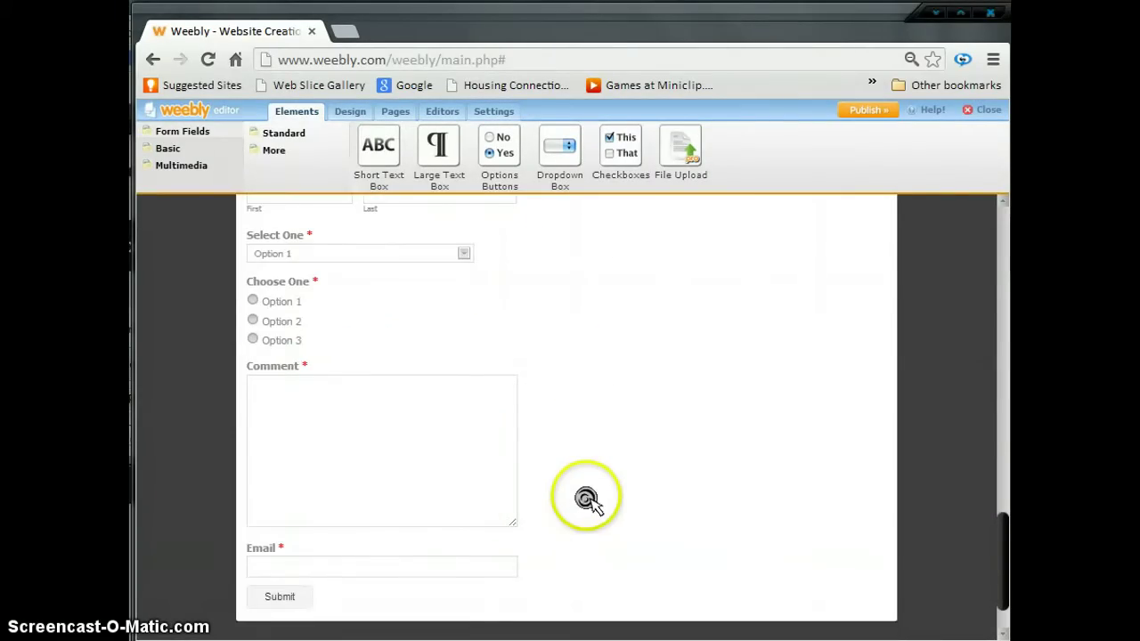
pyautogui.scroll(3, 586, 499)
pyautogui.moveTo(621, 147); pyautogui.dragTo(476, 354)
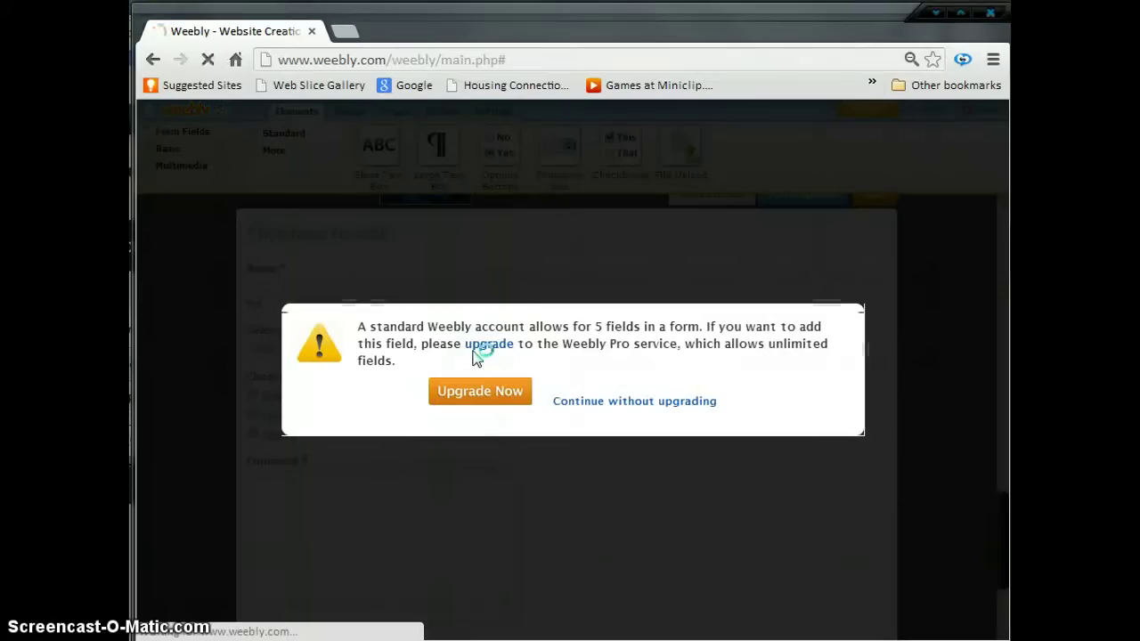
pyautogui.click(571, 403)
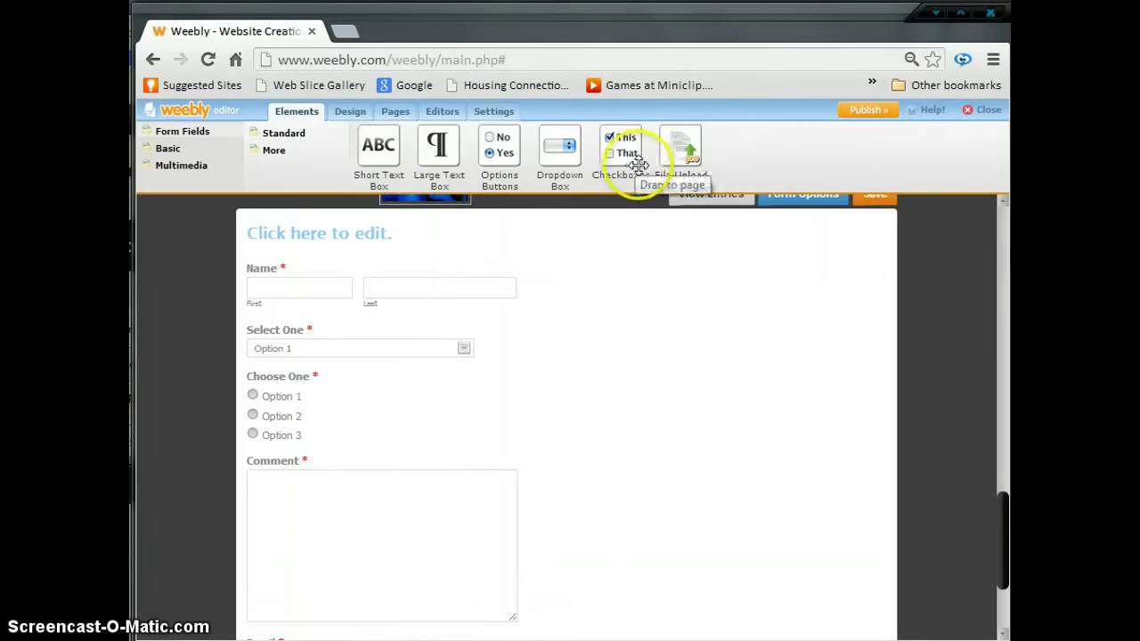
# - Look at the additional form field types and save the contact form
pyautogui.click(272, 152)
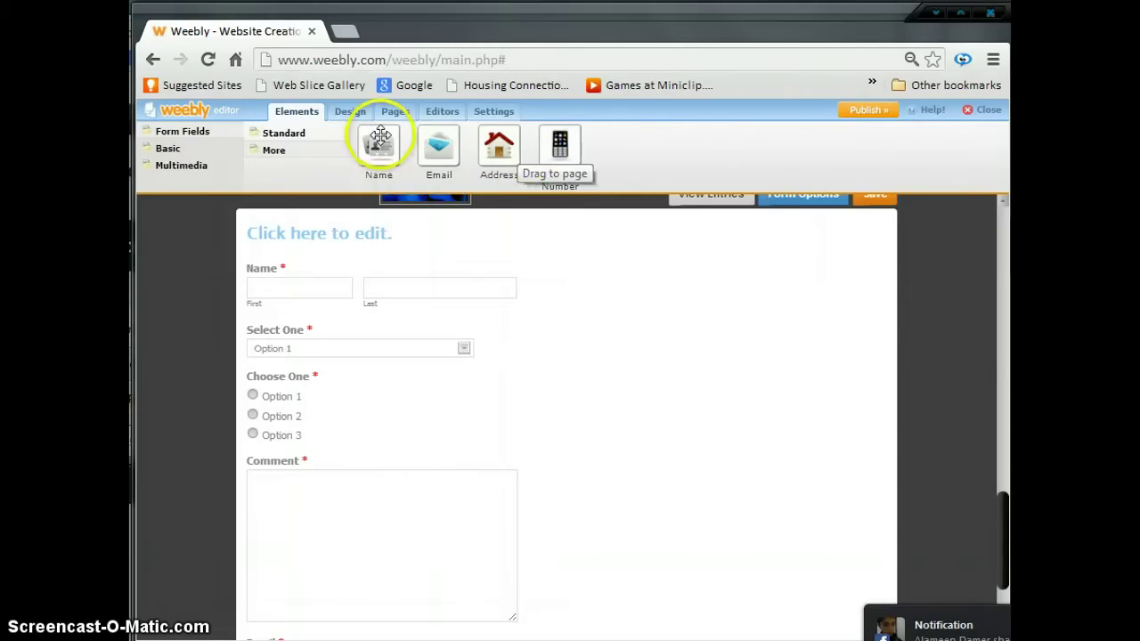
pyautogui.scroll(1, 809, 341)
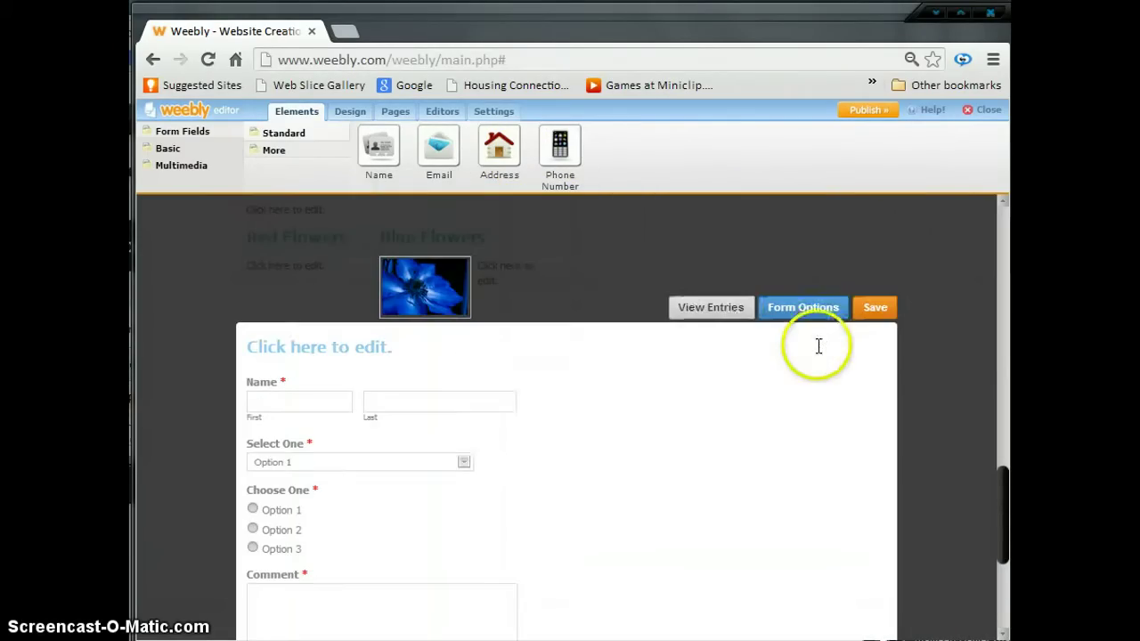
pyautogui.click(862, 311)
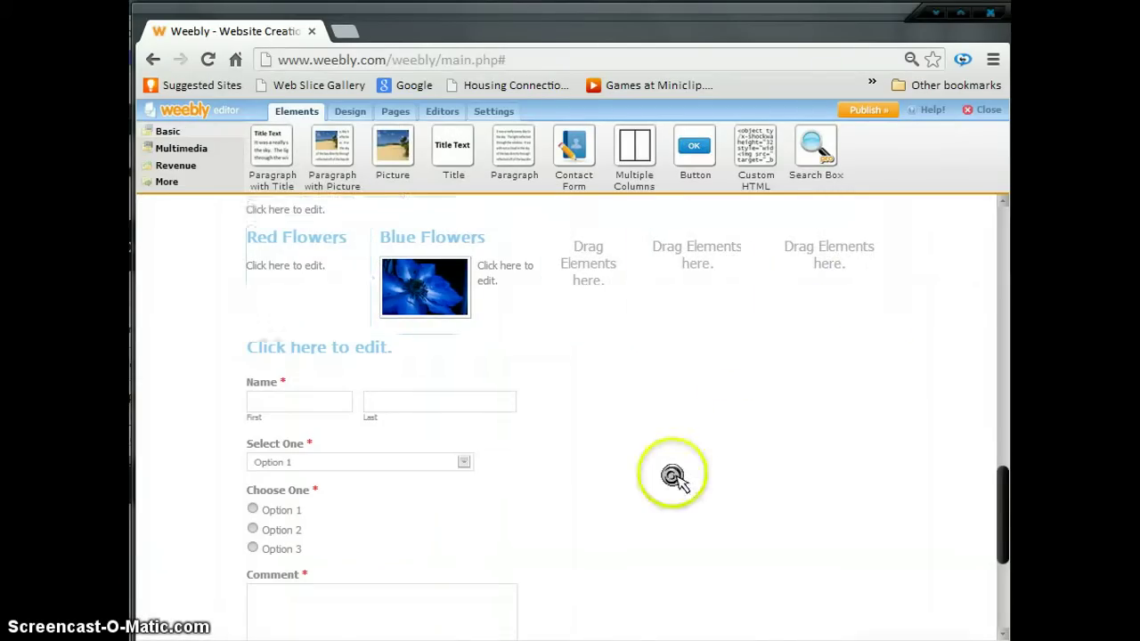
# - Add a Button element at the bottom of the page, below the contact form's Submit button
pyautogui.scroll(-3, 675, 481)
pyautogui.scroll(10, 676, 481)
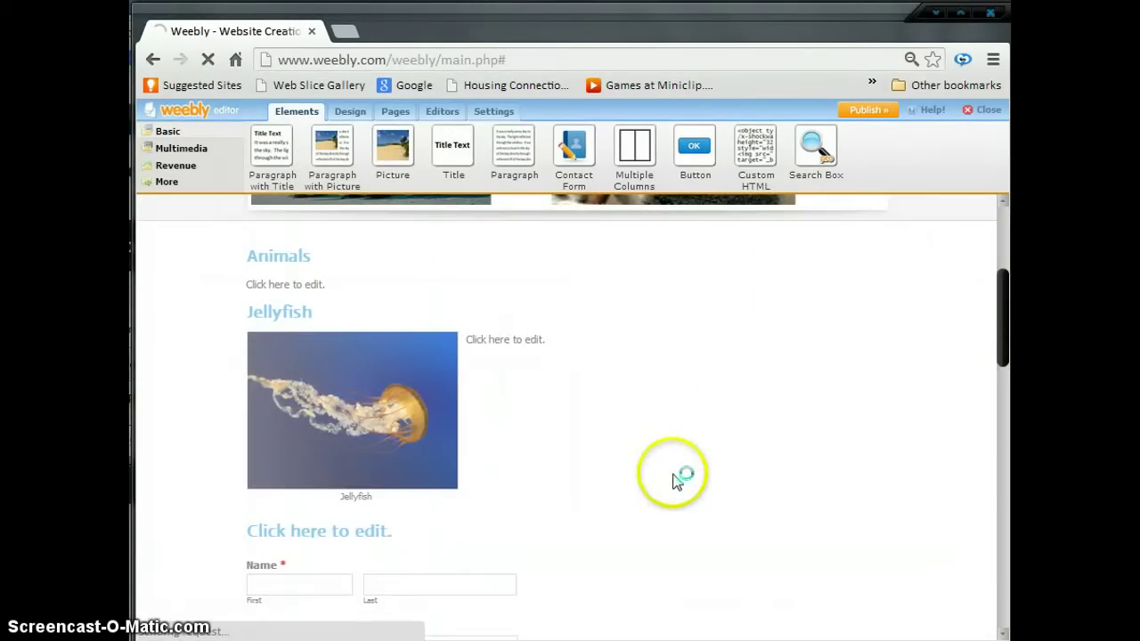
pyautogui.scroll(-10, 308, 559)
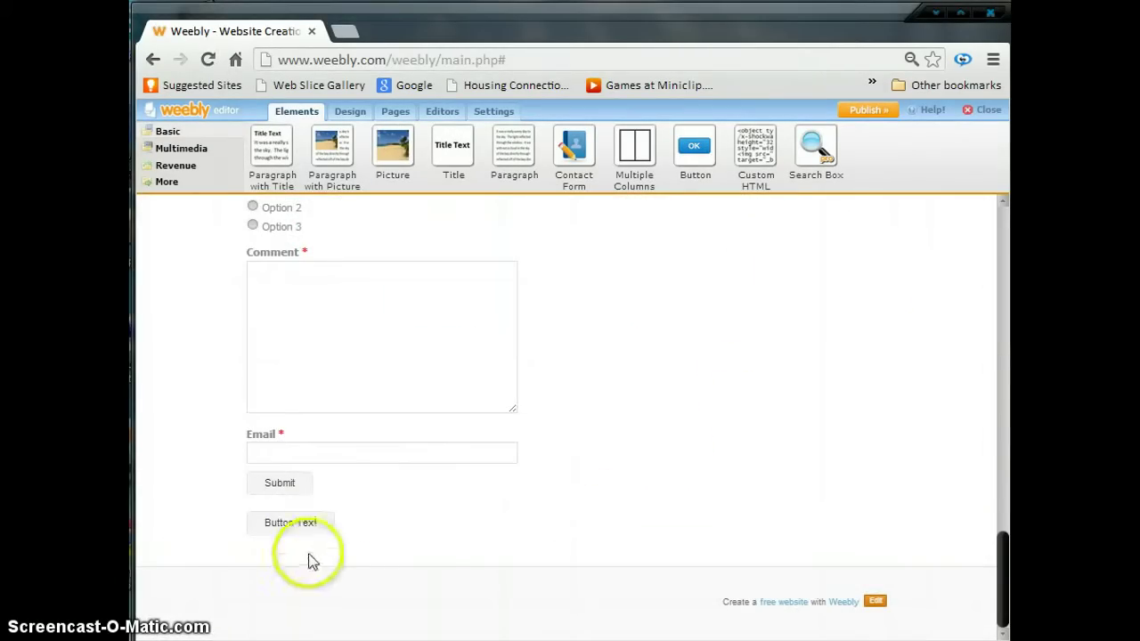
pyautogui.click(314, 533)
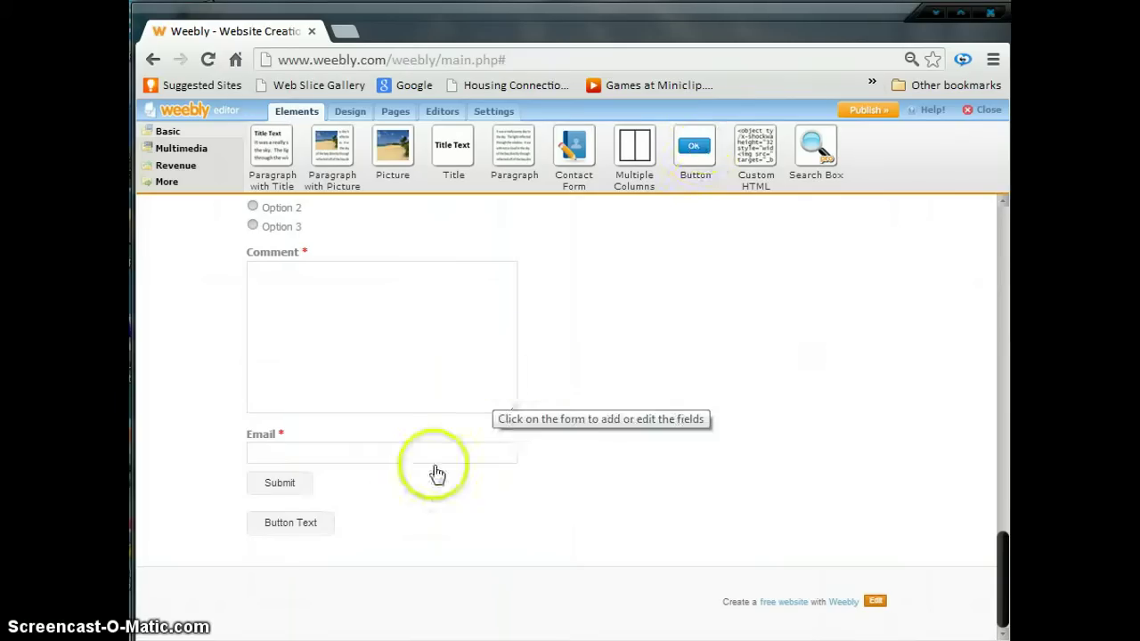
# - Replace the placeholder label of the new button below the contact form with "share"
pyautogui.click(302, 521)
pyautogui.moveTo(317, 523); pyautogui.dragTo(215, 514)
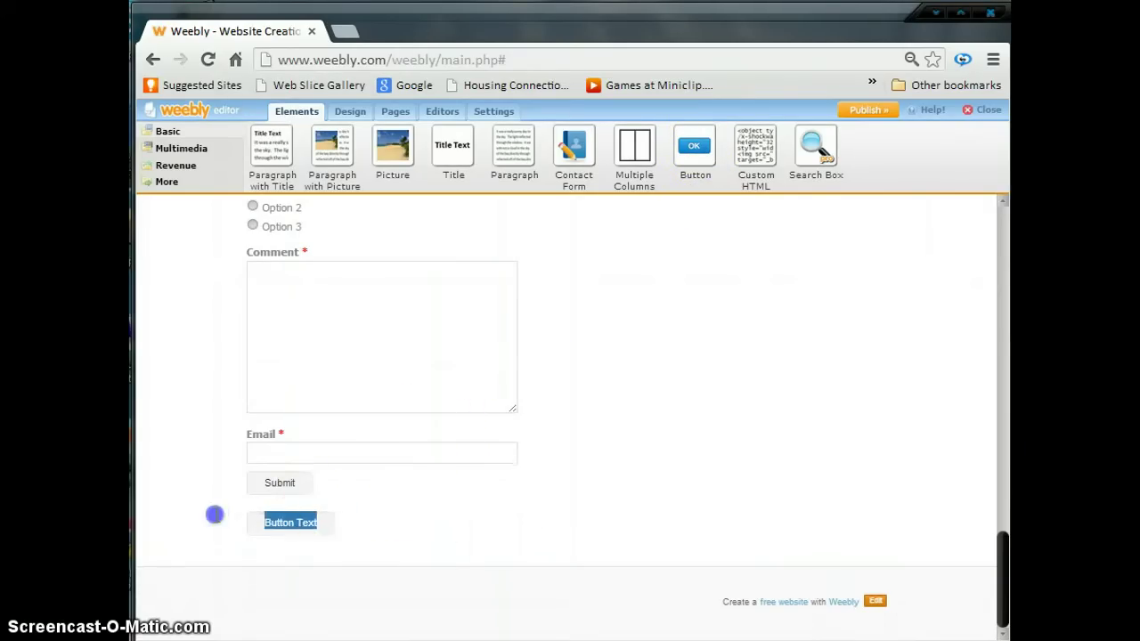
pyautogui.write('S')
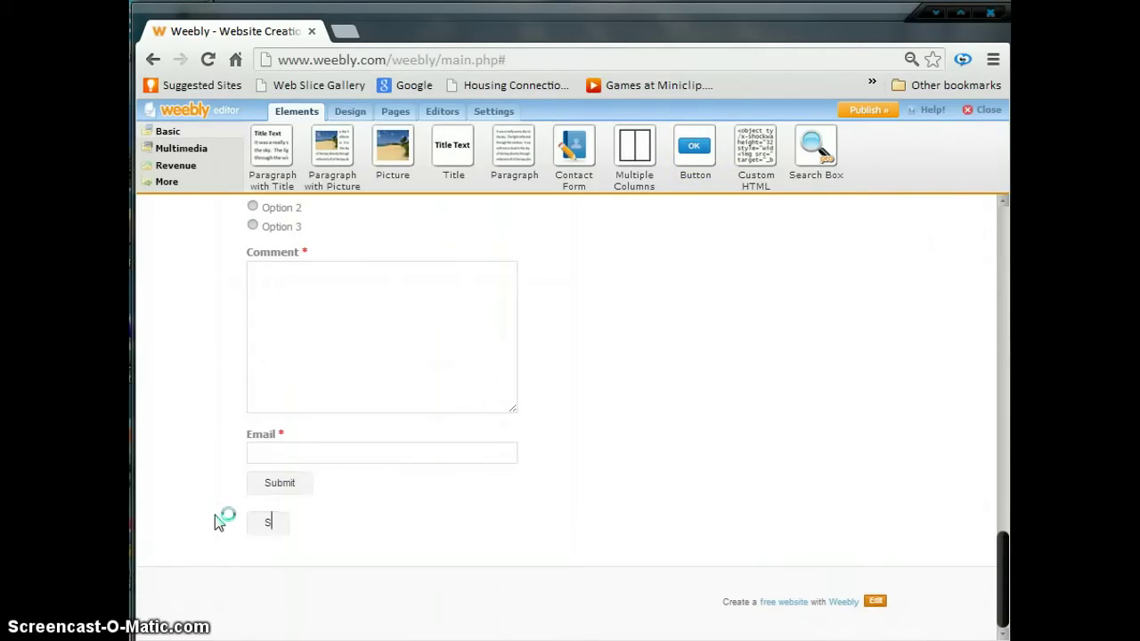
pyautogui.write('cribe')
pyautogui.press('BackSpace')
pyautogui.press('BackSpace')
pyautogui.press('BackSpace')
pyautogui.press('BackSpace')
pyautogui.press('BackSpace')
pyautogui.press('BackSpace')
pyautogui.click(266, 524)
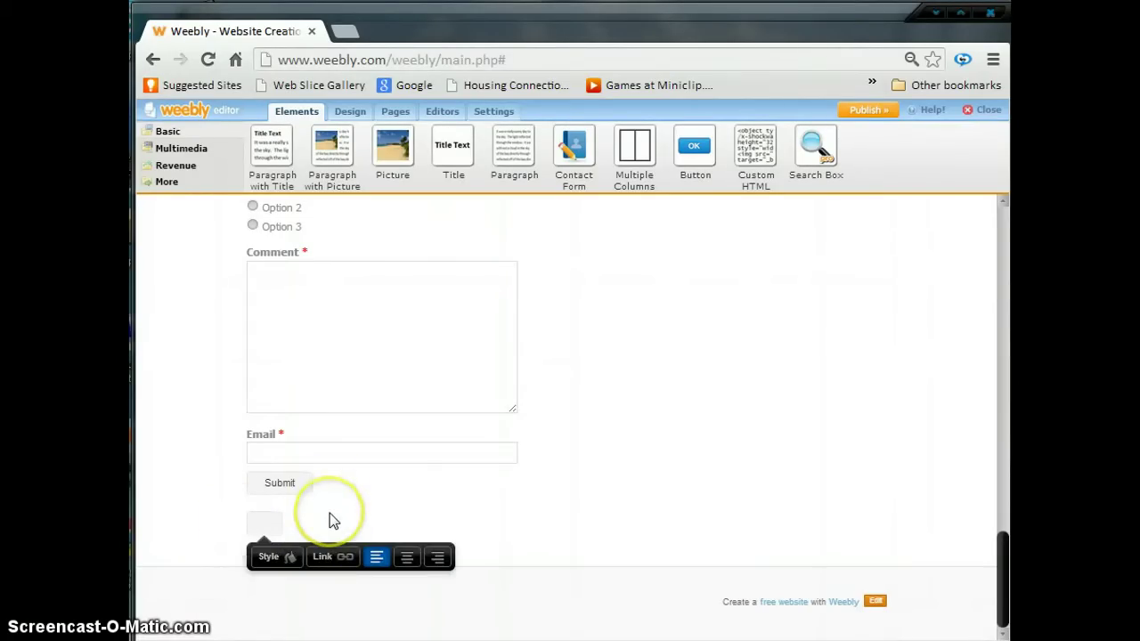
pyautogui.write('share')
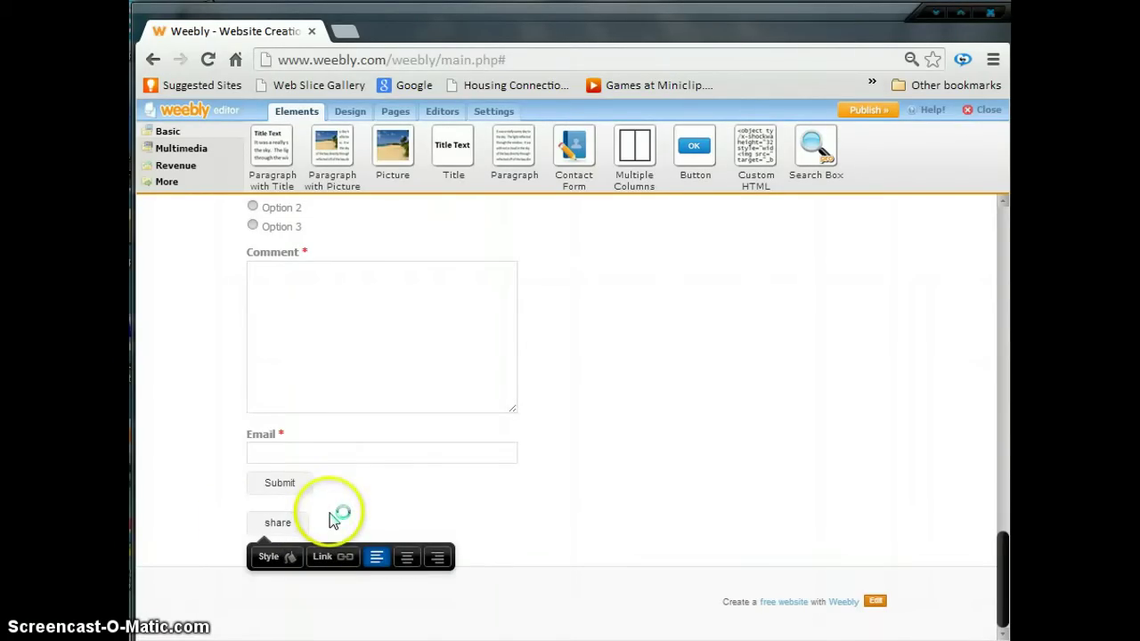
# - Look through the available styles for the share button
pyautogui.click(289, 559)
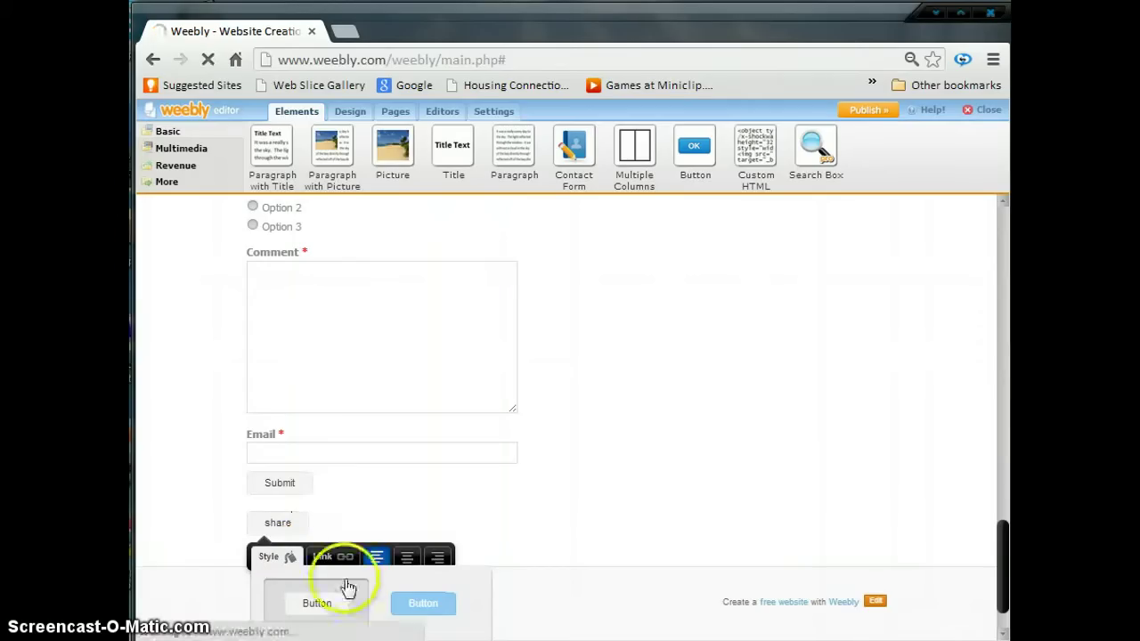
pyautogui.click(421, 603)
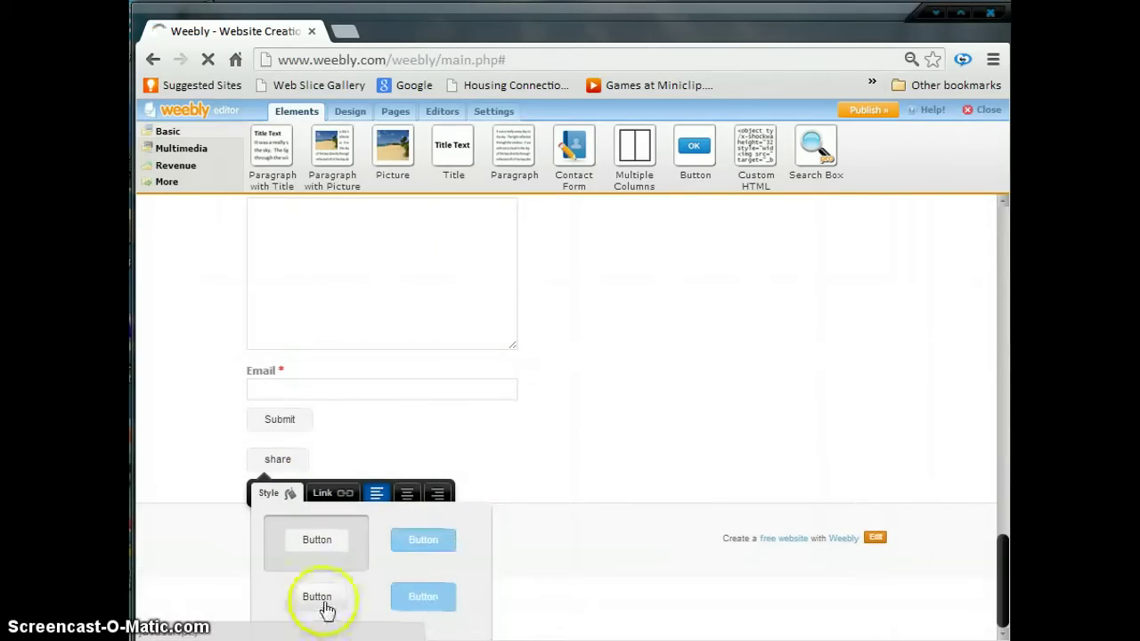
pyautogui.click(425, 552)
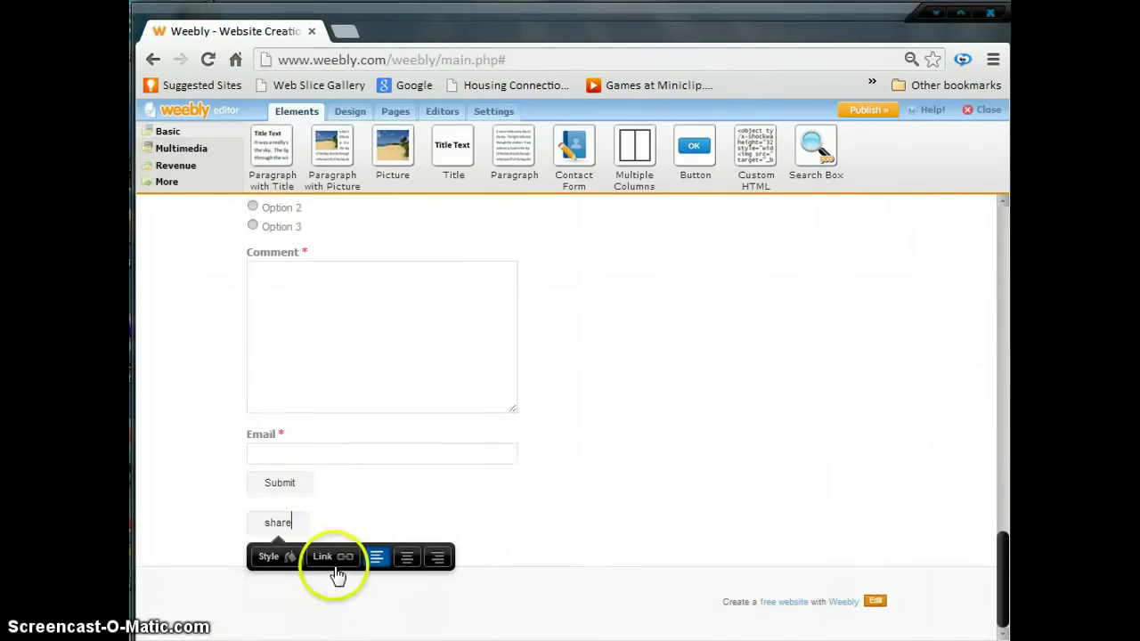
# - Try centred and right alignment on the share button and return it to left alignment
pyautogui.click(408, 558)
pyautogui.click(439, 557)
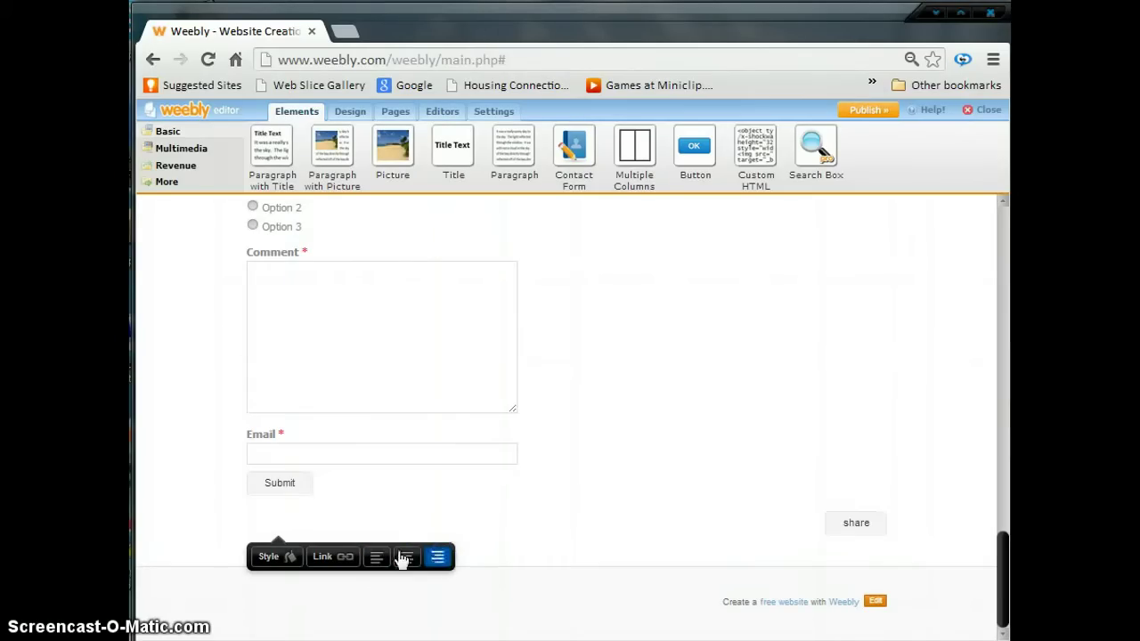
pyautogui.click(375, 557)
pyautogui.click(593, 558)
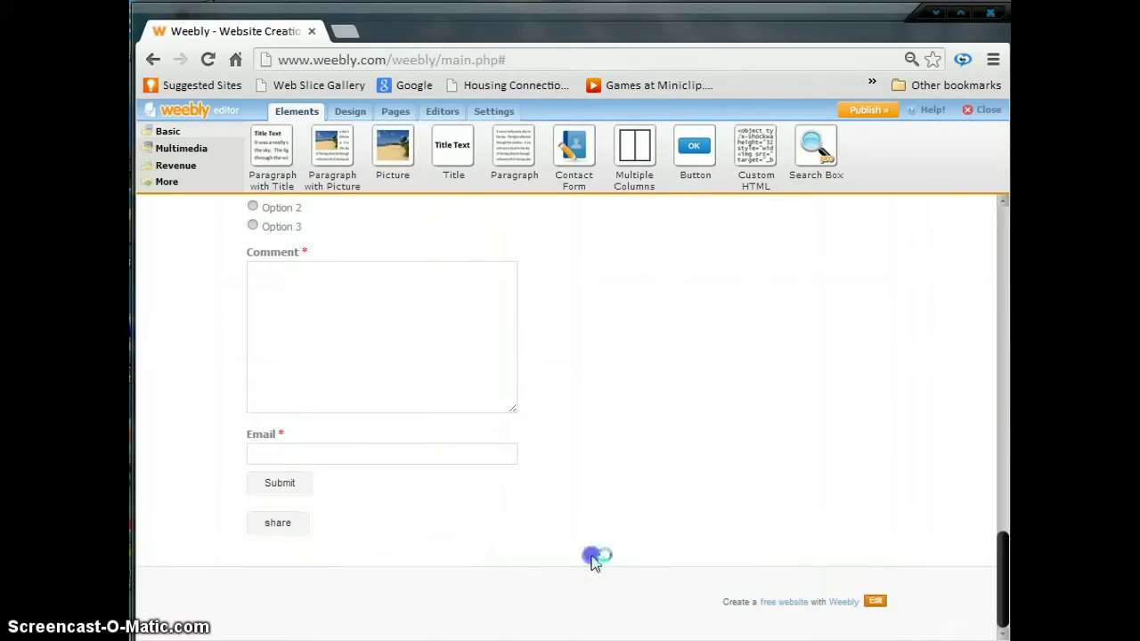